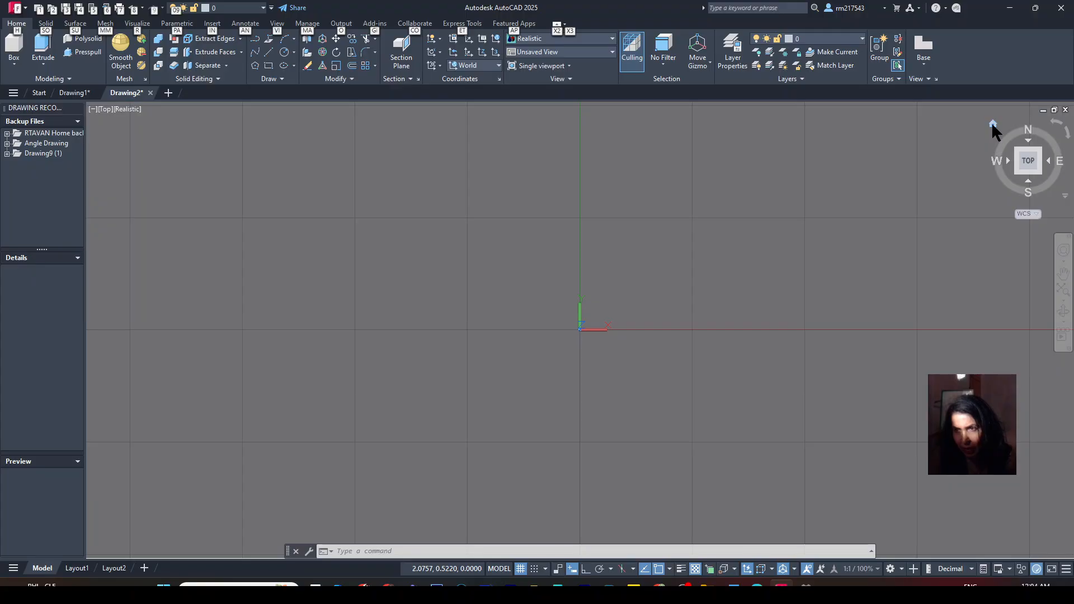
# Set the drawing to the Top view and switch the workspace to Drafting & Annotation.
pyautogui.click(993, 125)
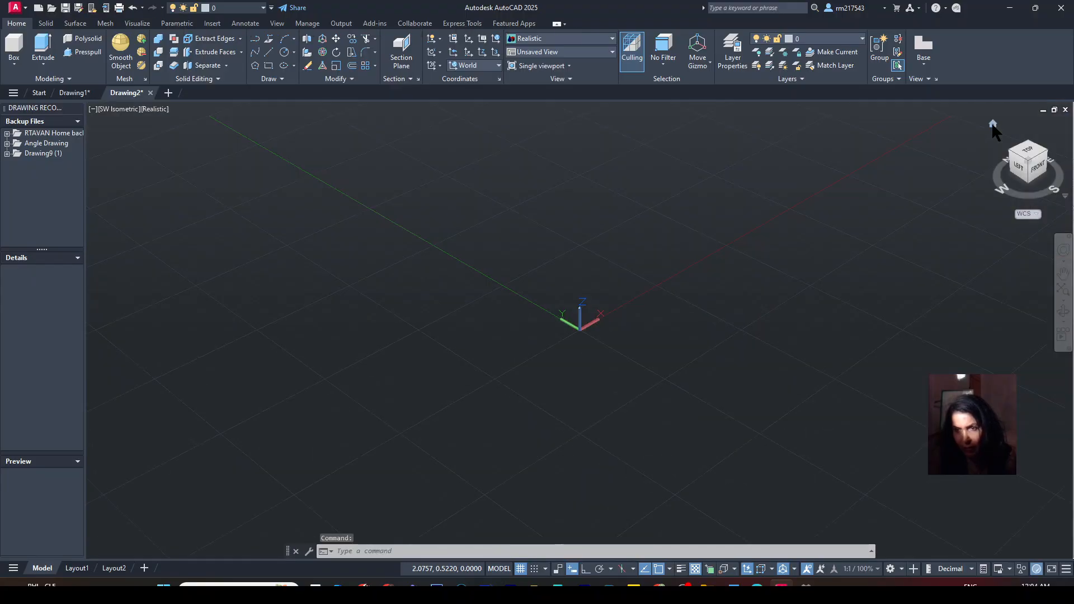
pyautogui.click(1028, 152)
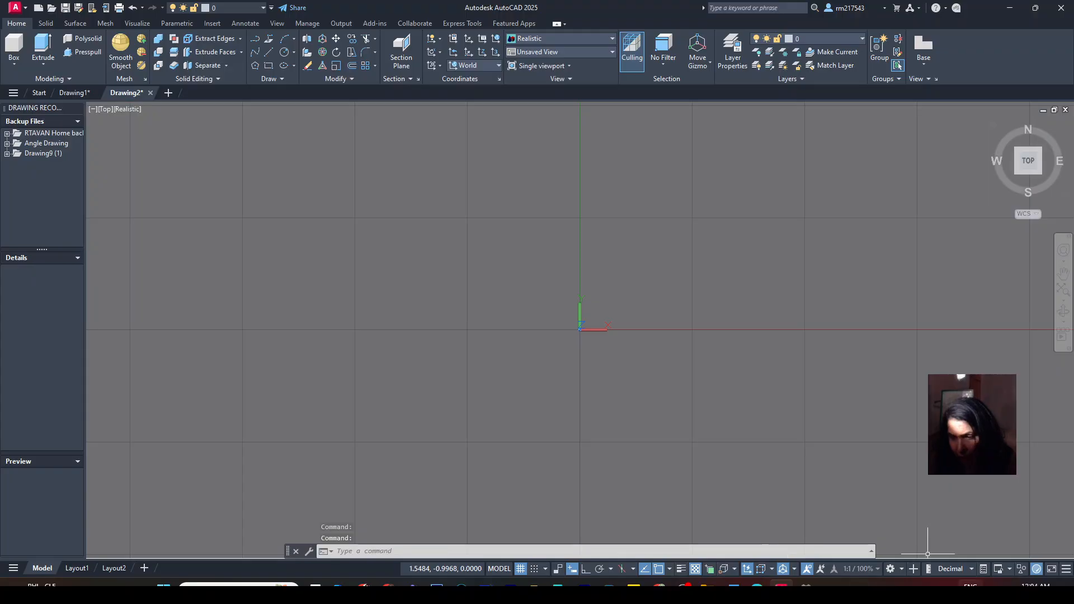
pyautogui.click(902, 570)
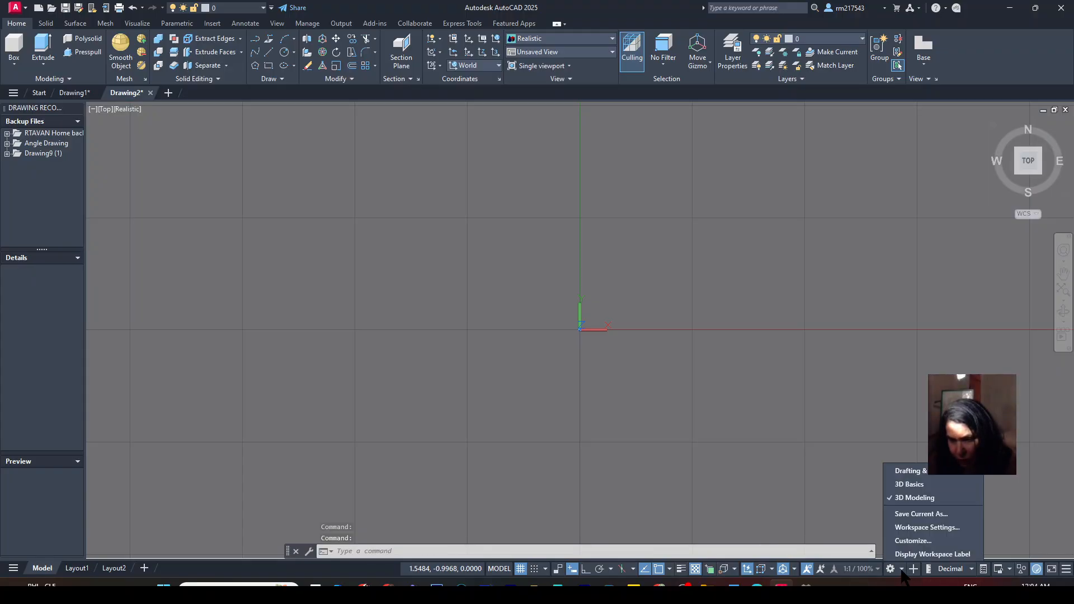
pyautogui.click(906, 473)
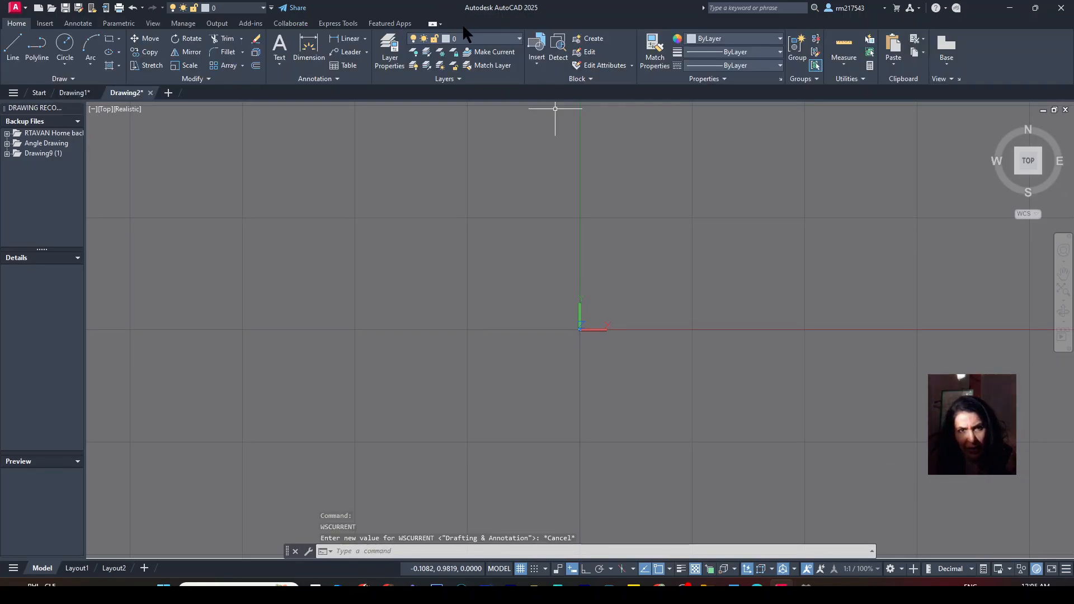
# Add the 3D Tools set to the ribbon and display its modeling commands.
pyautogui.rightClick(535, 25)
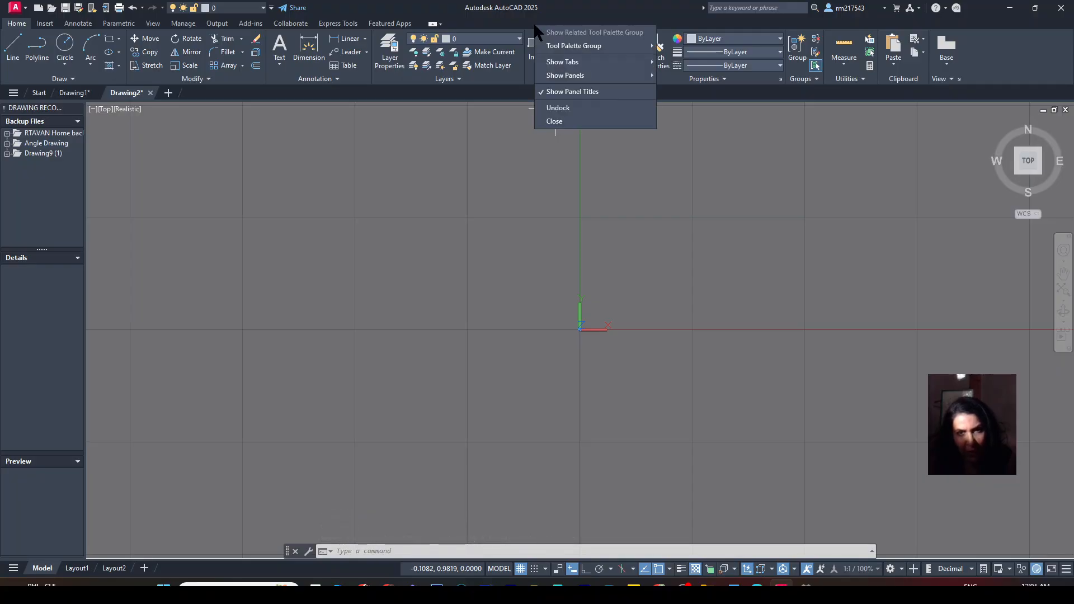
pyautogui.moveTo(543, 64)
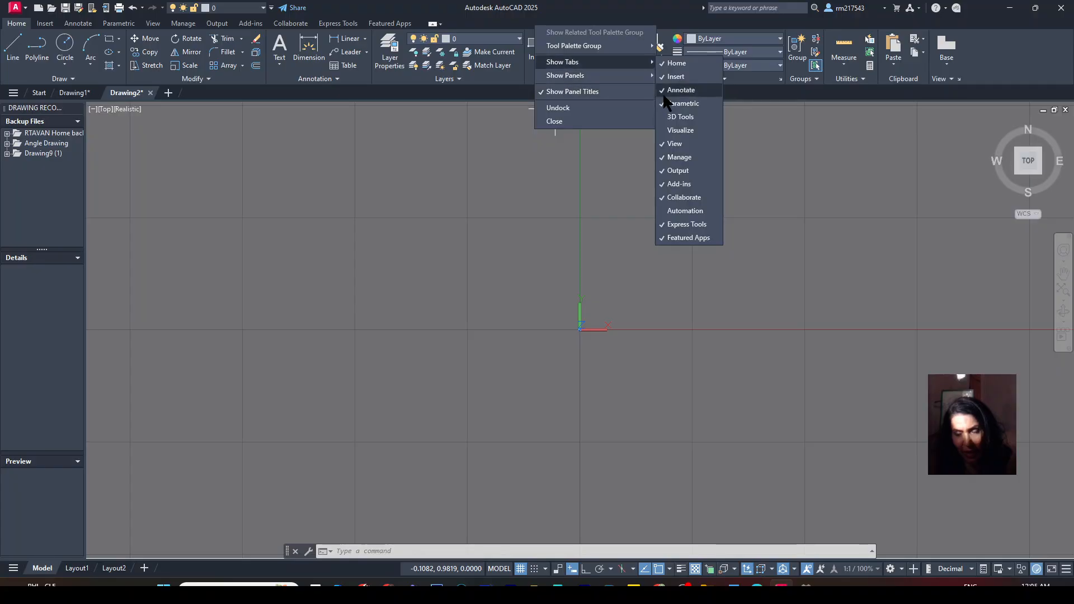
pyautogui.click(683, 124)
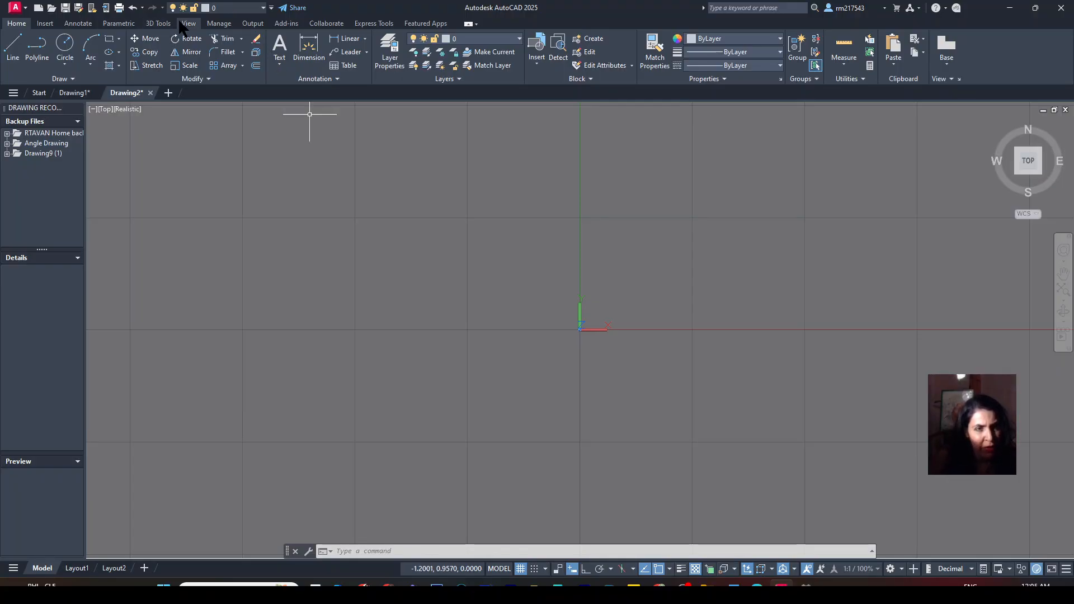
pyautogui.click(158, 23)
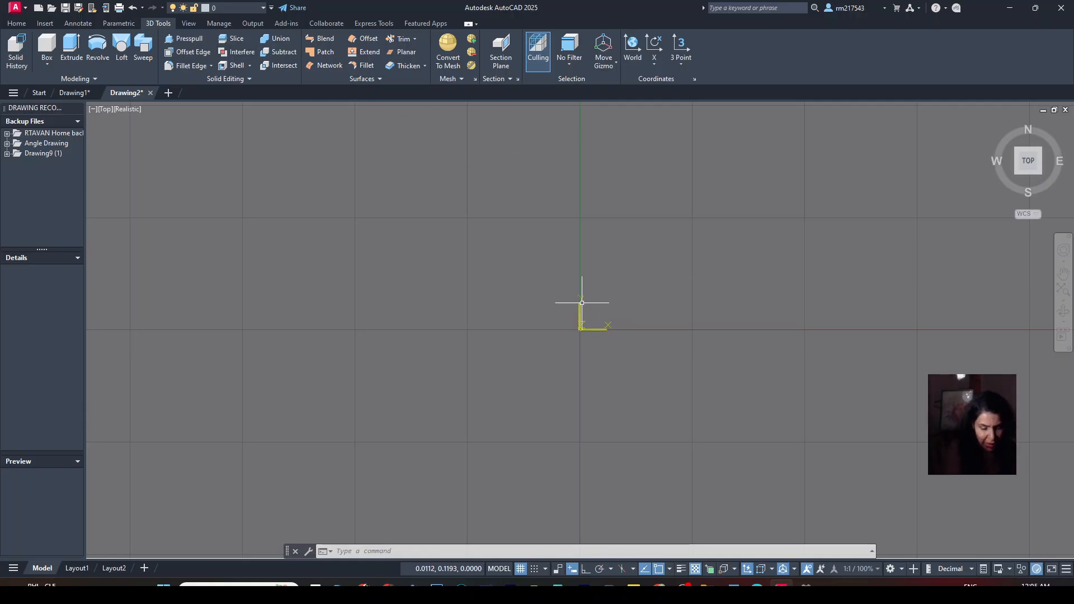
pyautogui.write('PU')
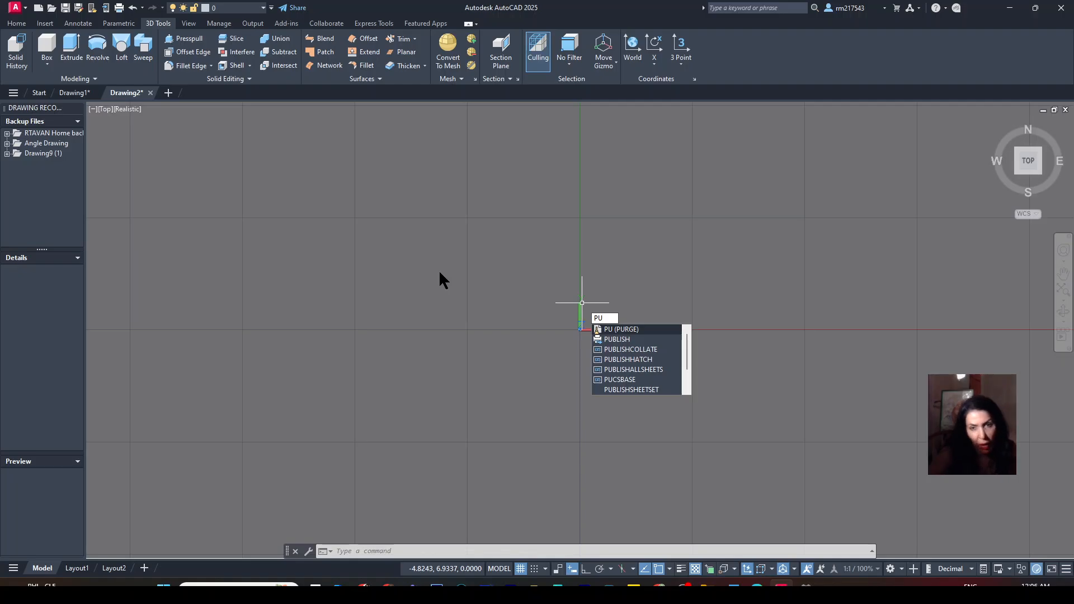
pyautogui.click(486, 284)
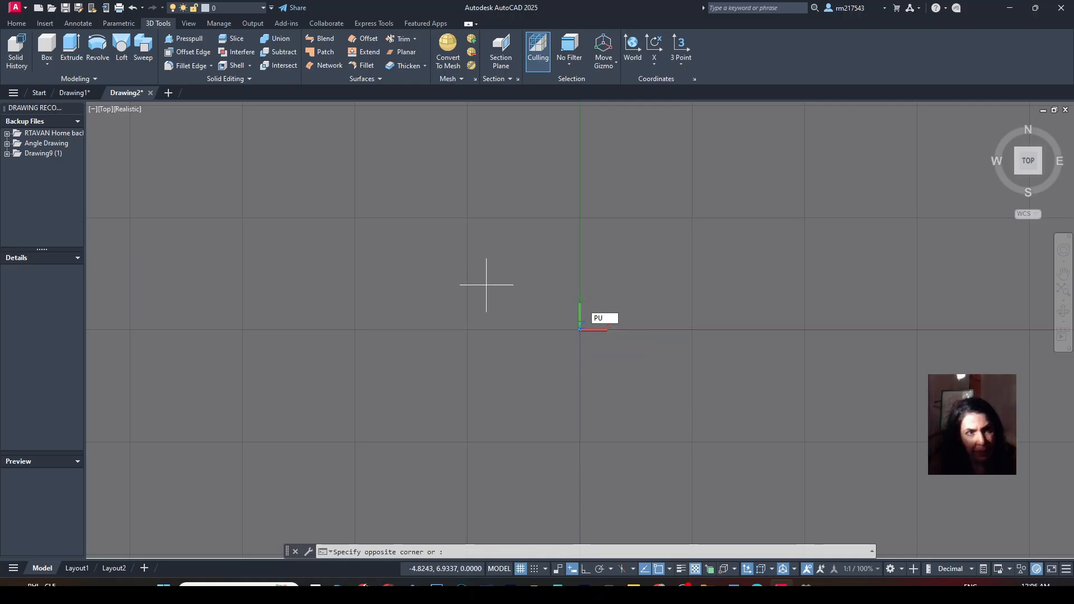
pyautogui.click(17, 24)
pyautogui.click(240, 273)
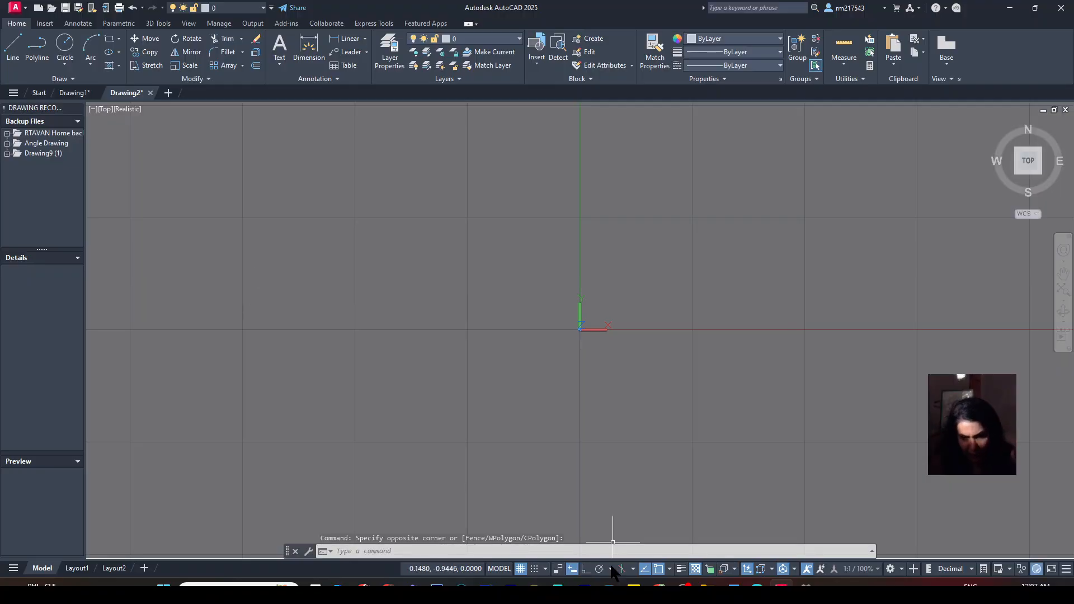
# Turn on grid snapping and draw a horizontal line 1 unit long from (-1.5, 0.5) to (-0.5, 0.5).
pyautogui.click(535, 568)
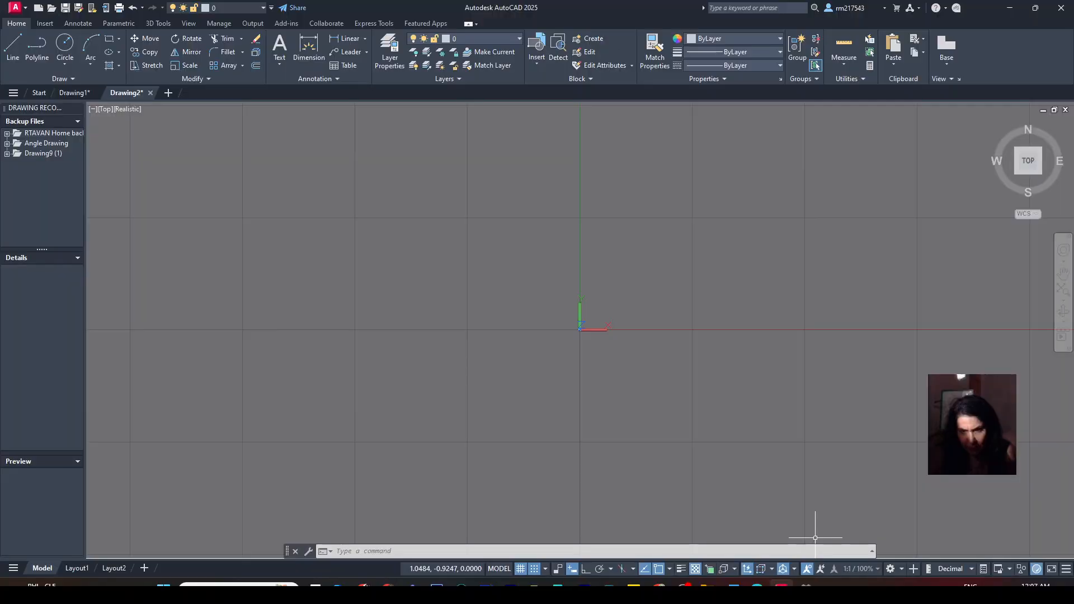
pyautogui.click(13, 46)
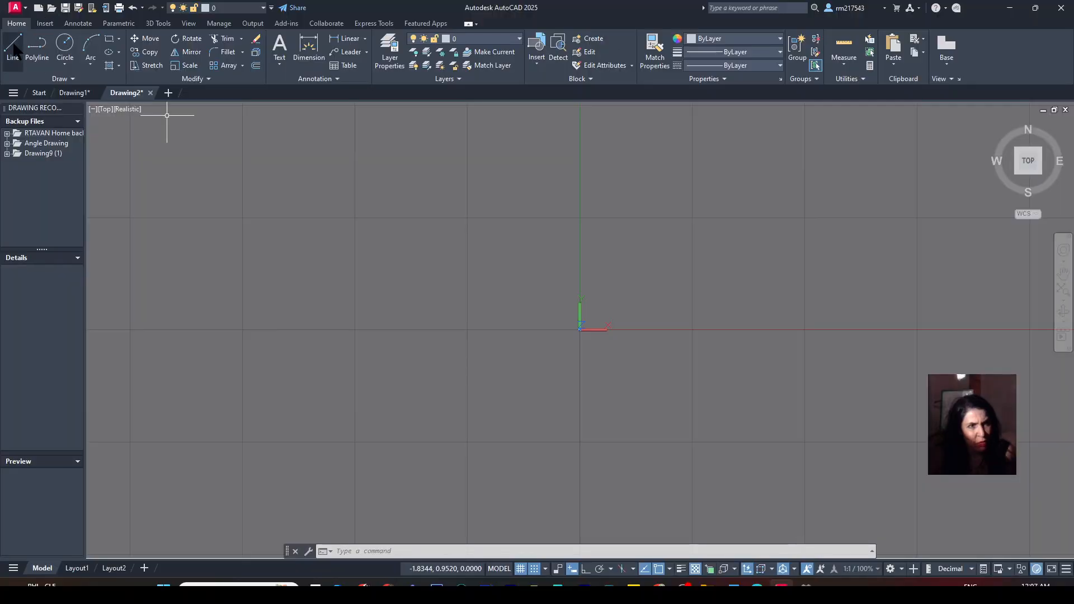
pyautogui.click(242, 217)
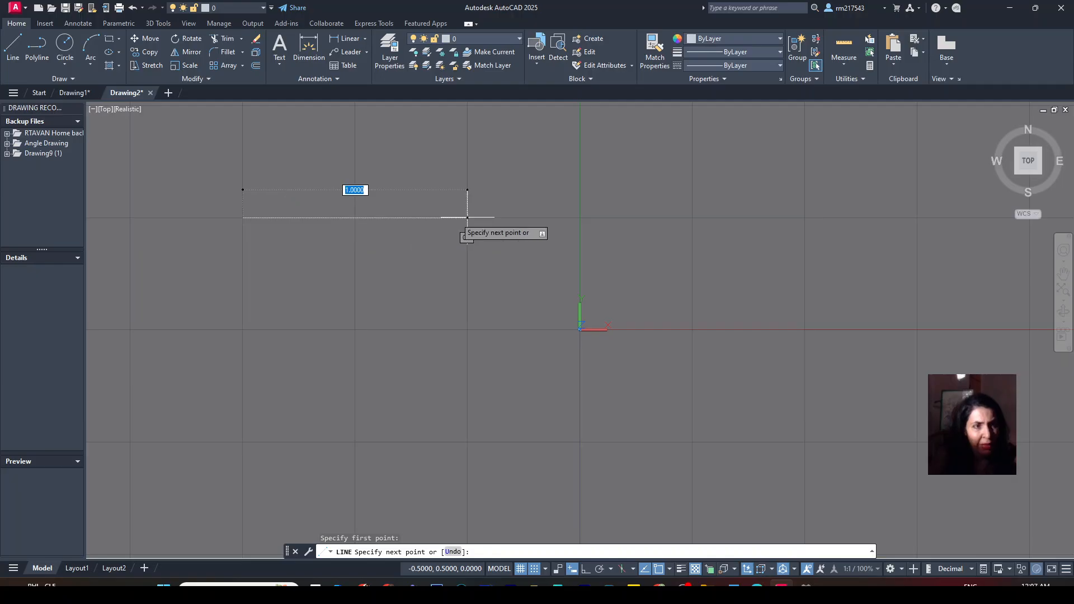
pyautogui.click(467, 217)
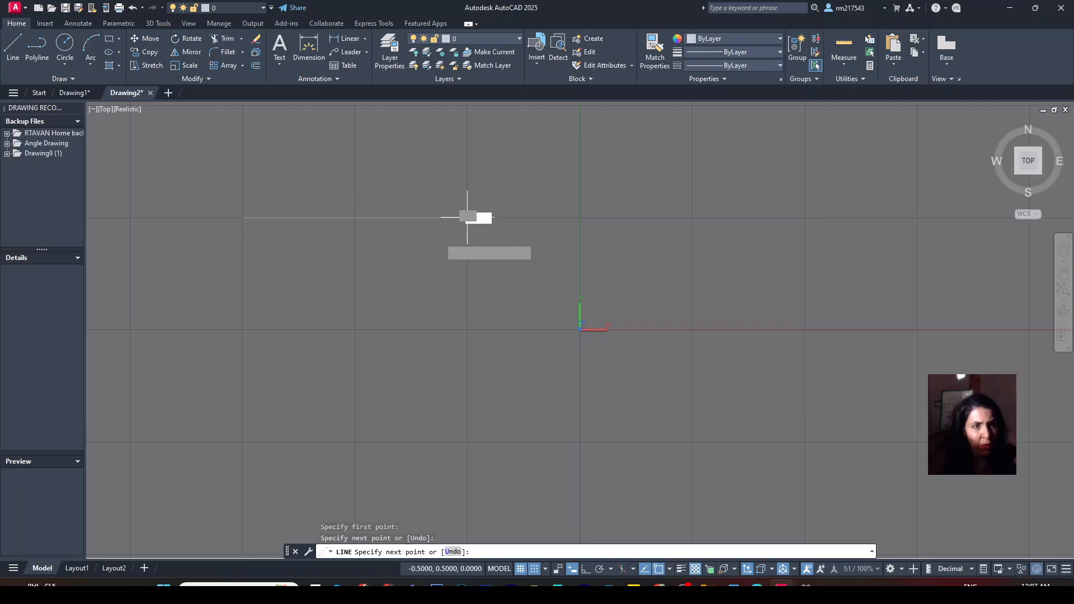
# Draw a rectangle 4 units wide and 6 units high, extending downward from a first corner on the X axis below the line's start.
pyautogui.click(113, 41)
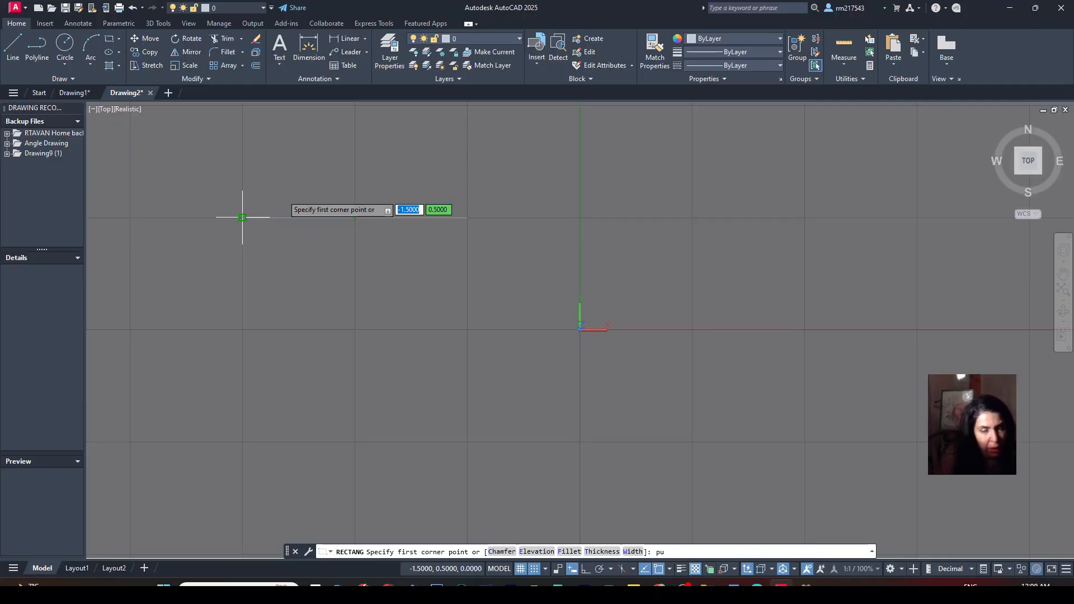
pyautogui.click(108, 41)
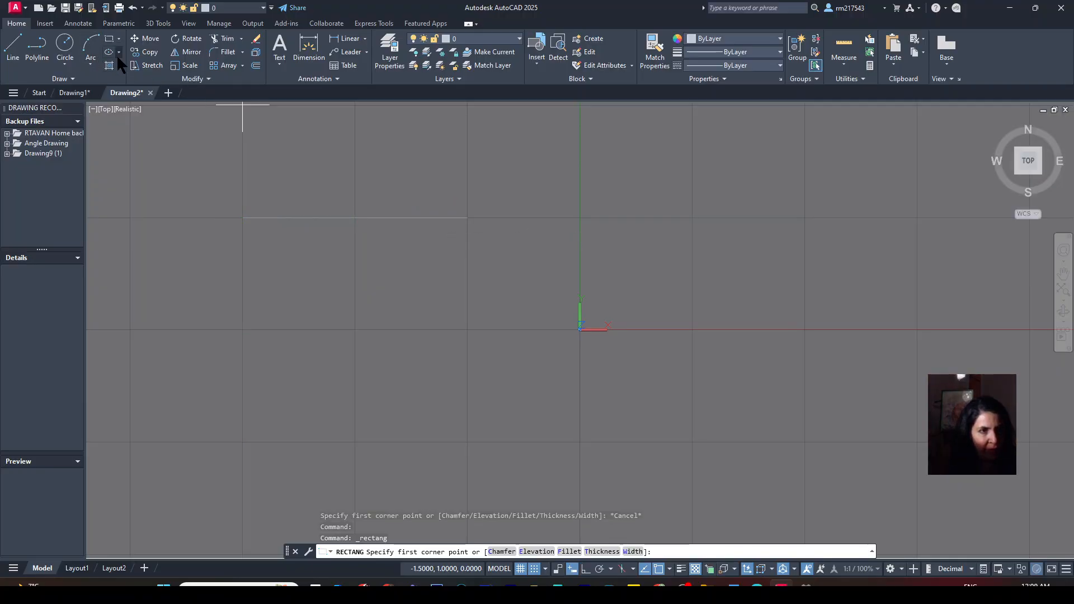
pyautogui.click(242, 329)
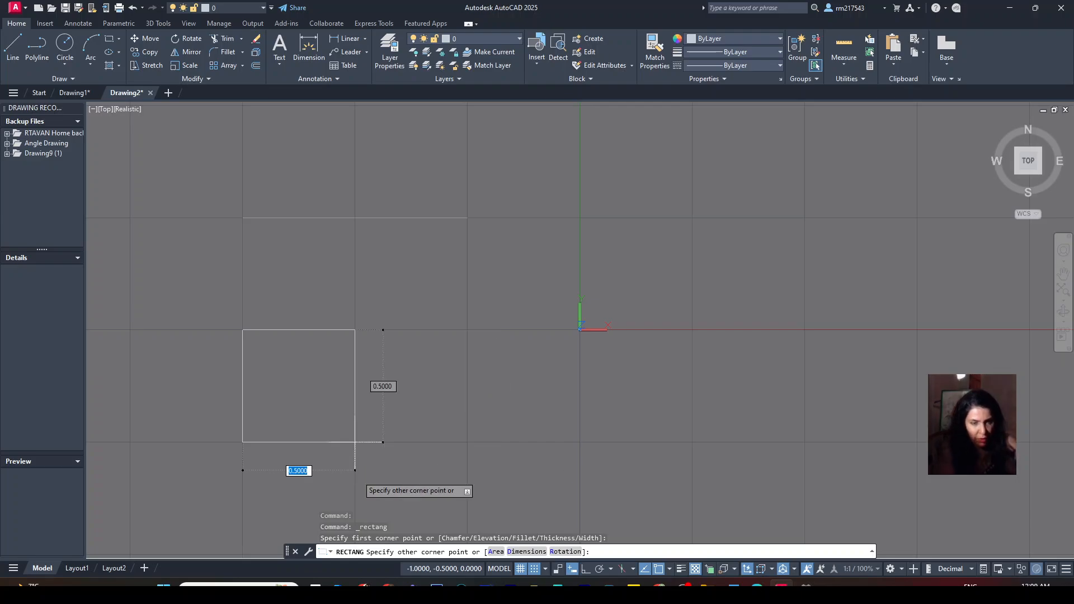
pyautogui.write('4')
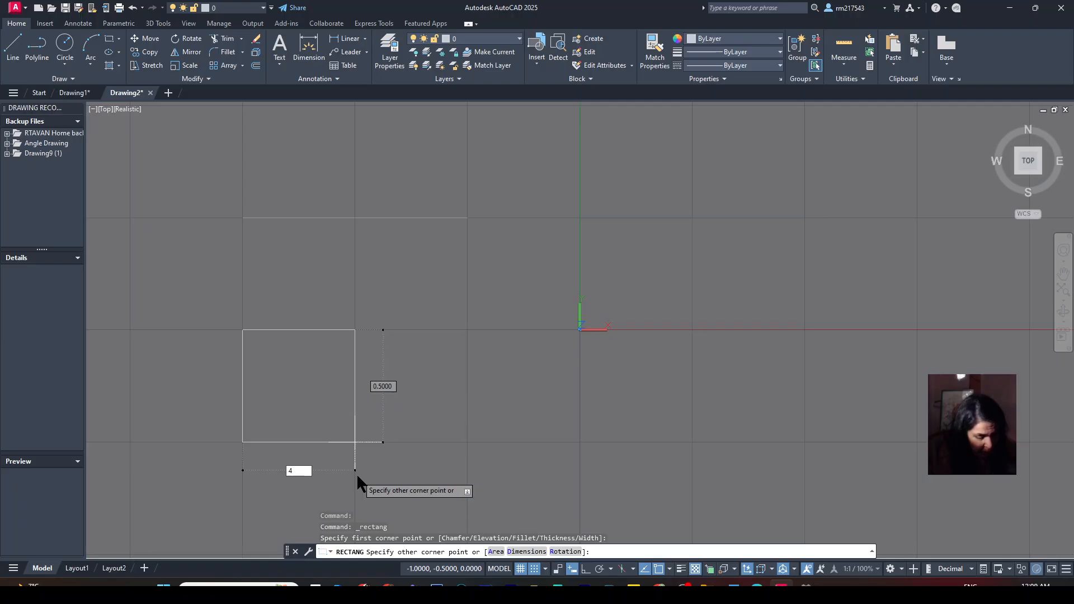
pyautogui.press('Tab')
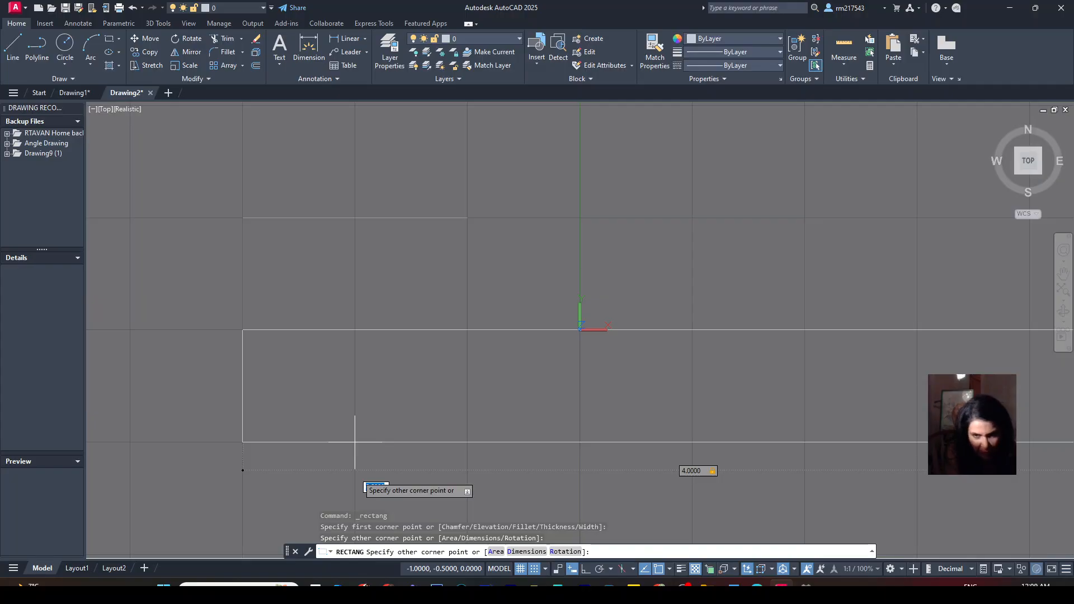
pyautogui.write('6')
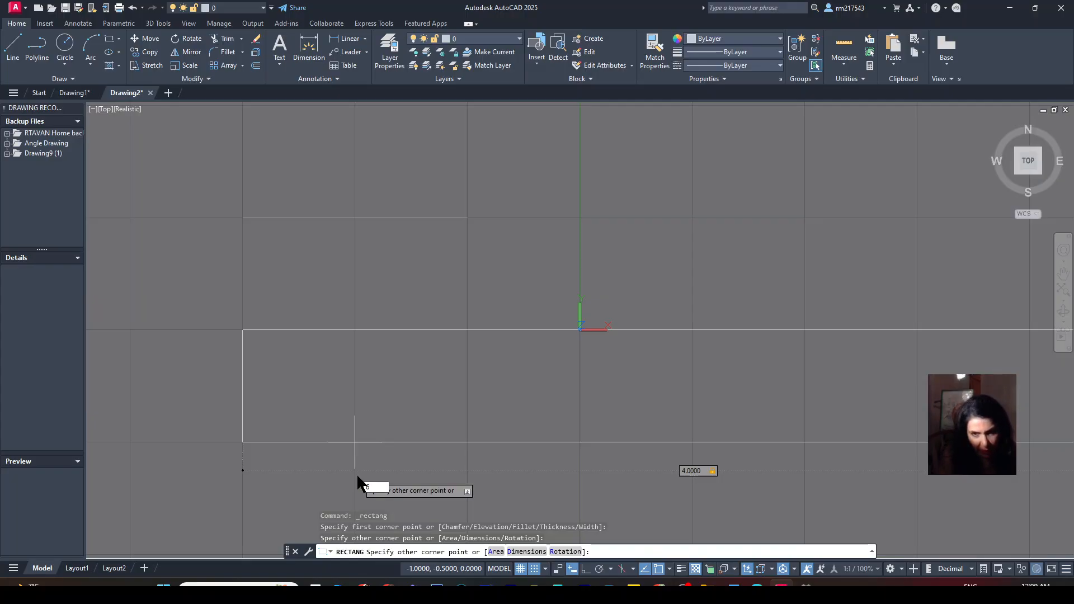
pyautogui.press('Return')
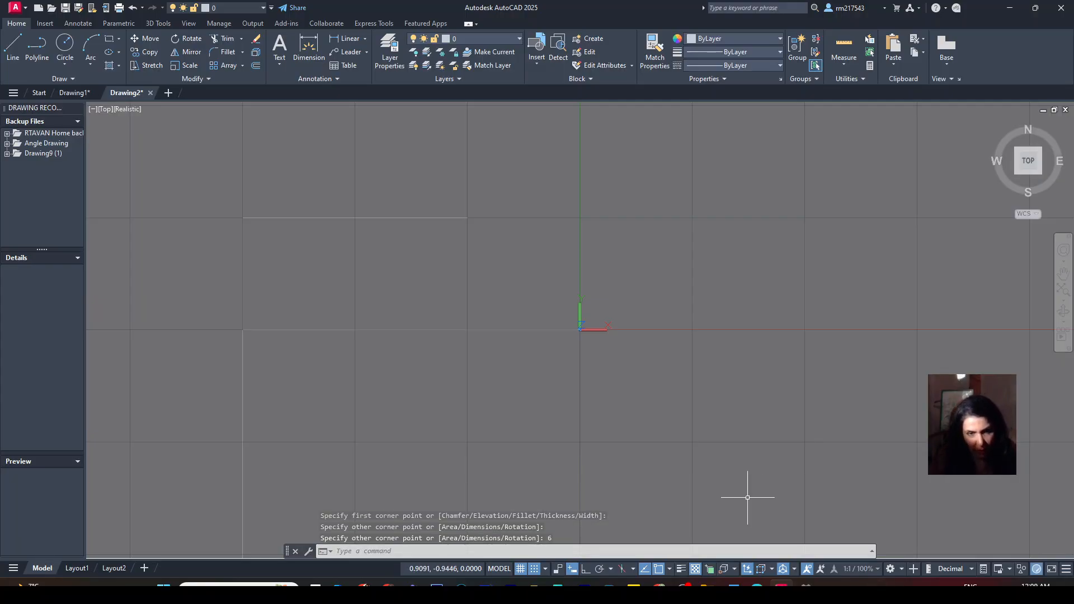
pyautogui.scroll(-6, 649, 378)
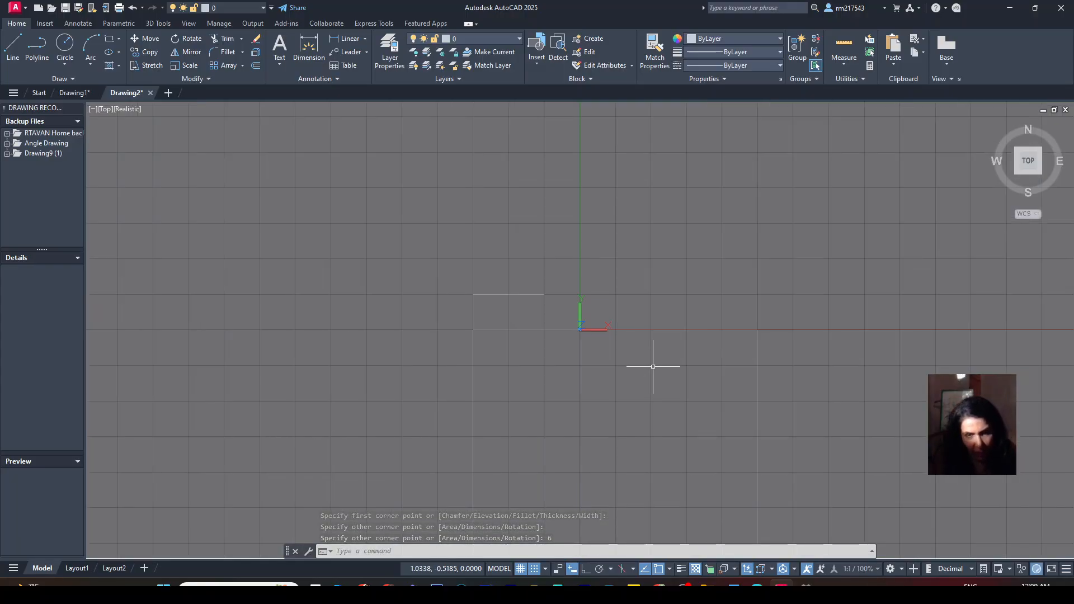
pyautogui.scroll(2, 653, 364)
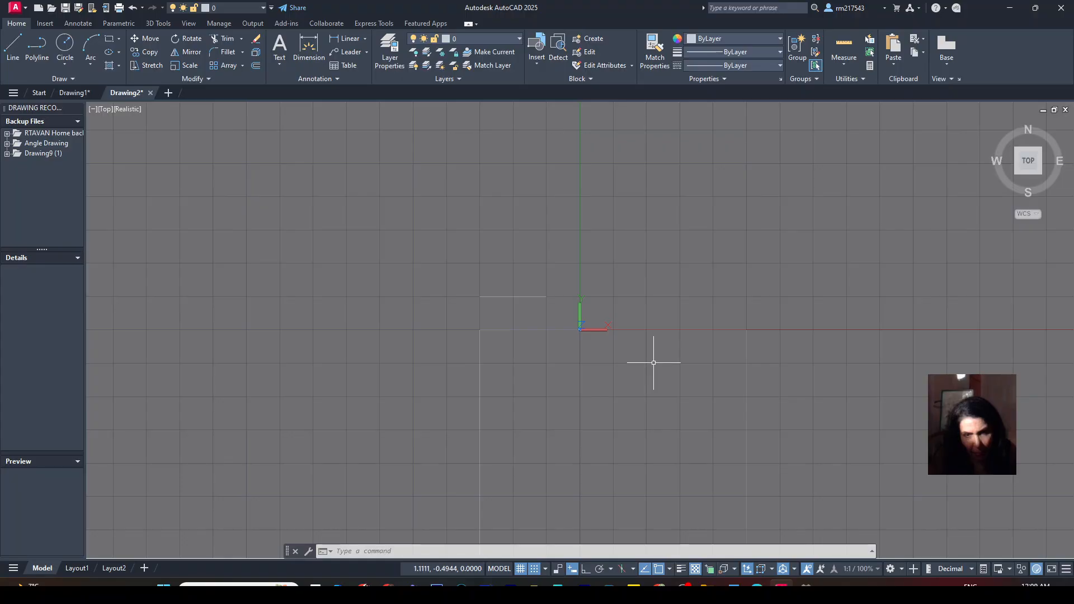
pyautogui.scroll(-4, 653, 364)
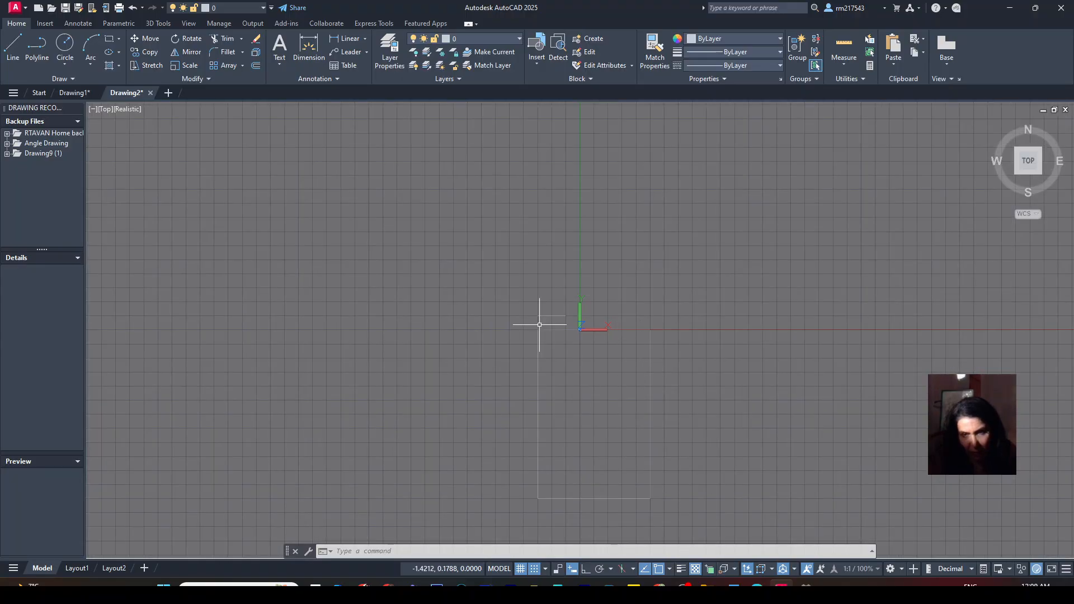
pyautogui.click(1028, 161)
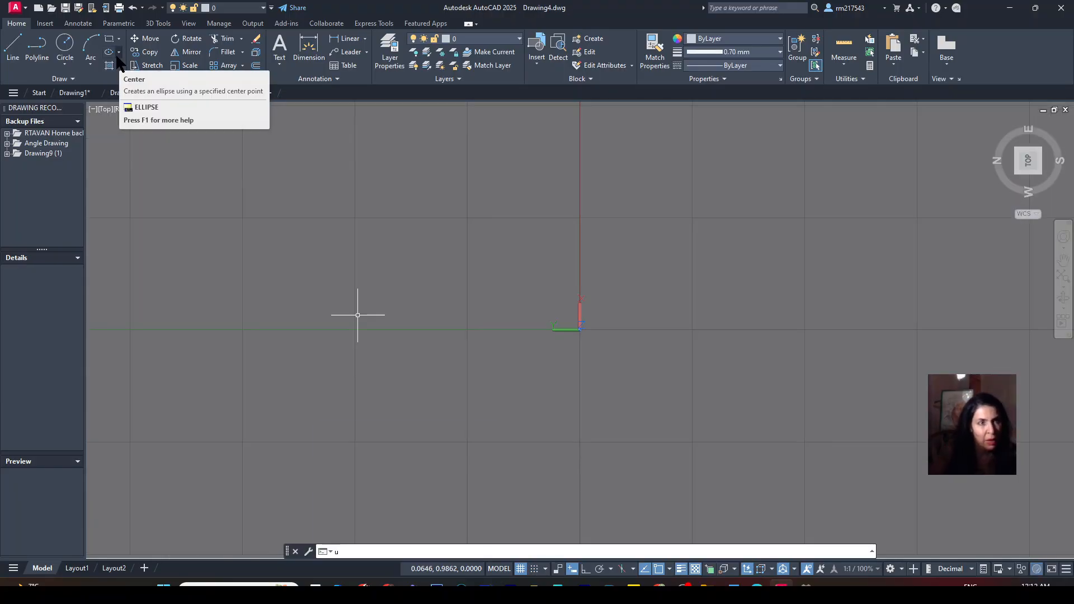
pyautogui.write('u')
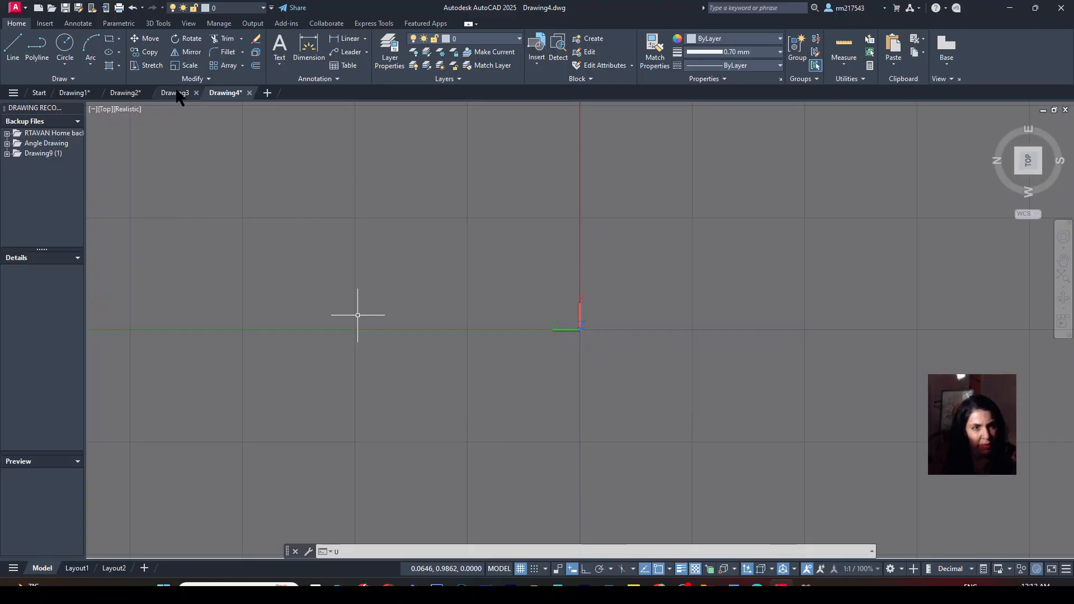
pyautogui.moveTo(177, 91)
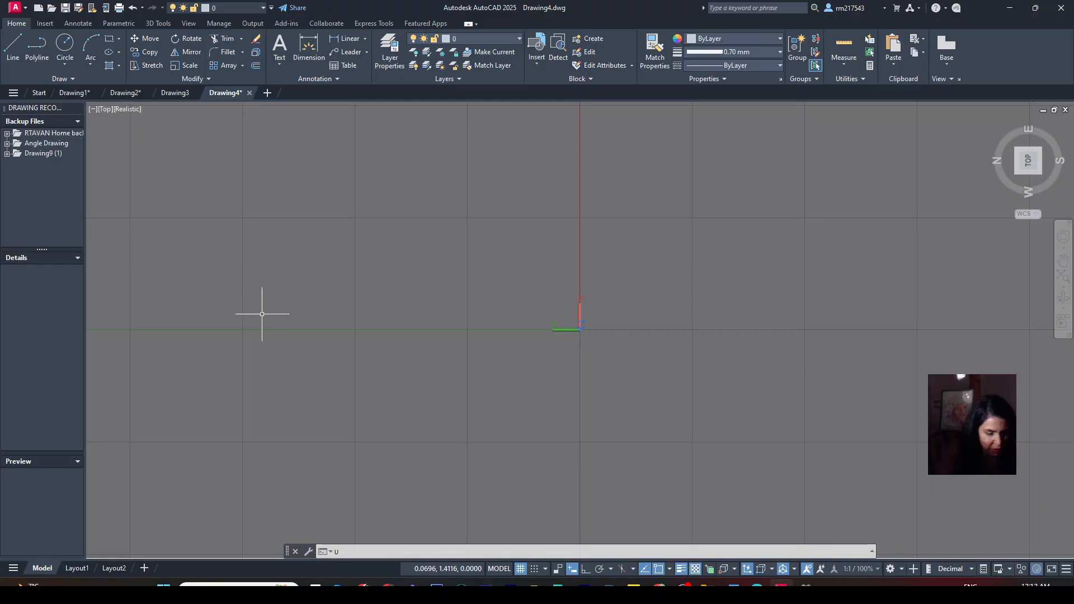
pyautogui.write('inew')
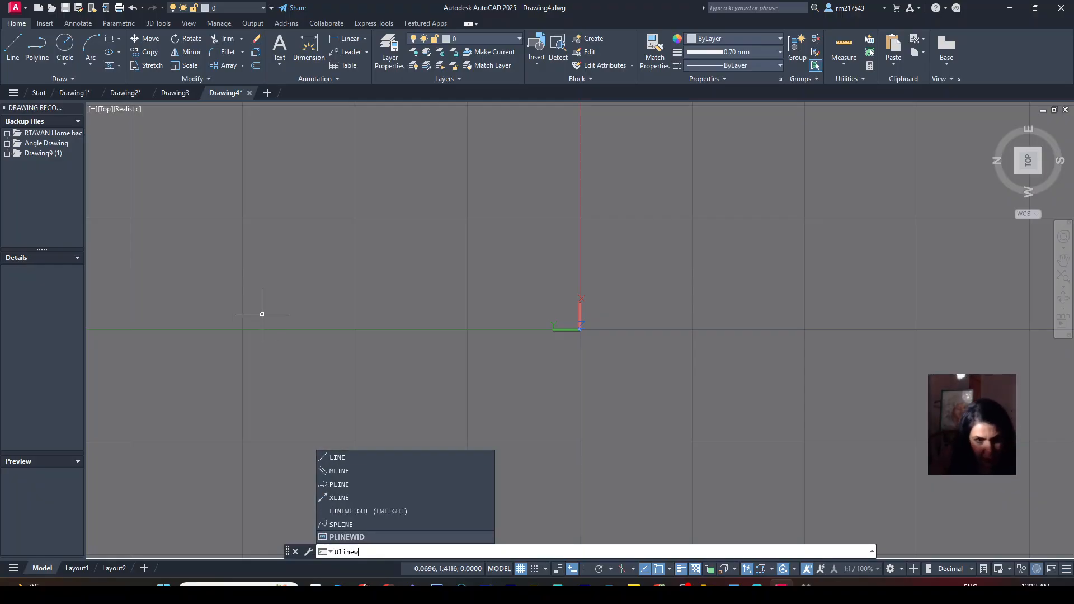
pyautogui.press('Escape')
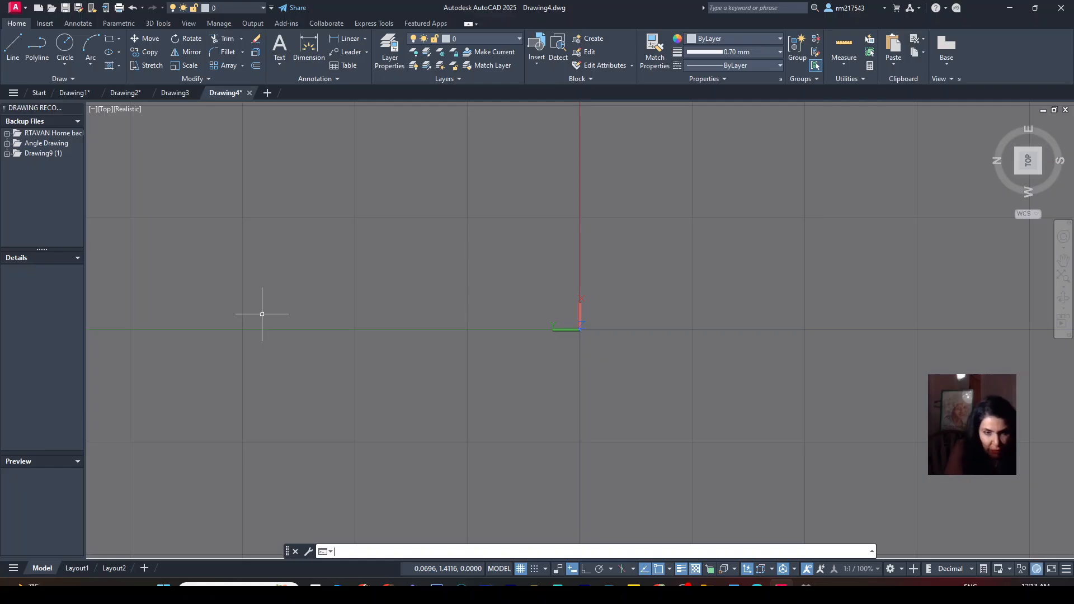
# Open the lineweight settings and accept 0.70 mm as the current lineweight with lineweight display enabled.
pyautogui.write('LINe')
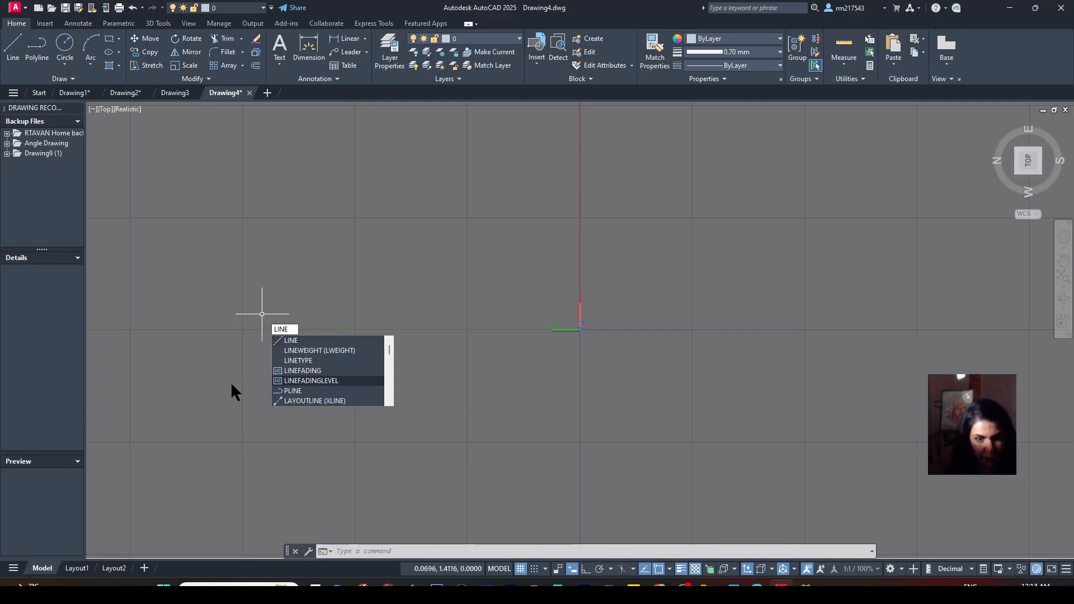
pyautogui.click(312, 351)
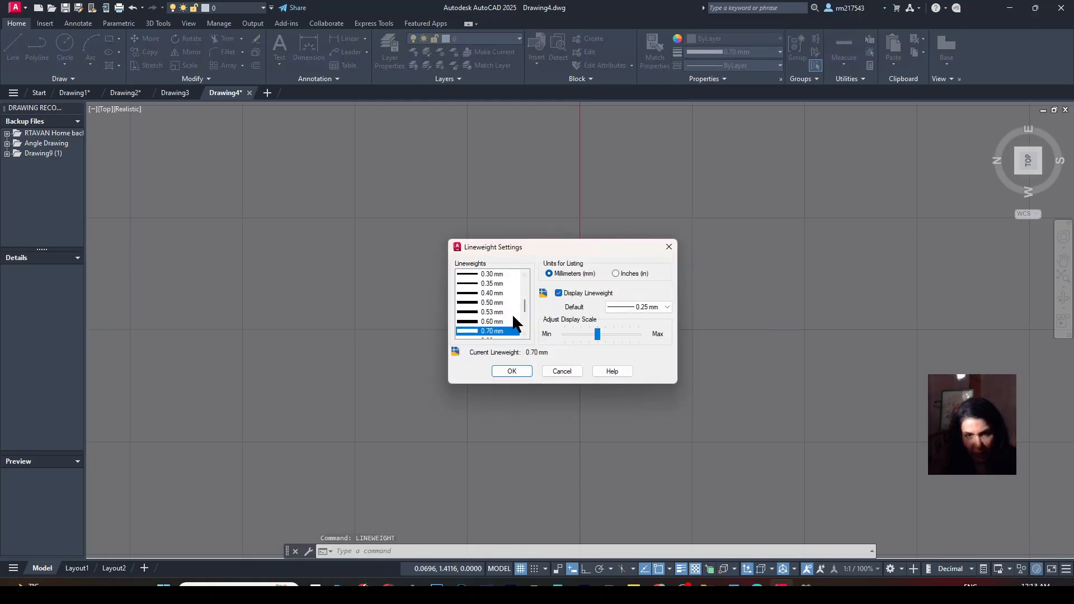
pyautogui.click(511, 372)
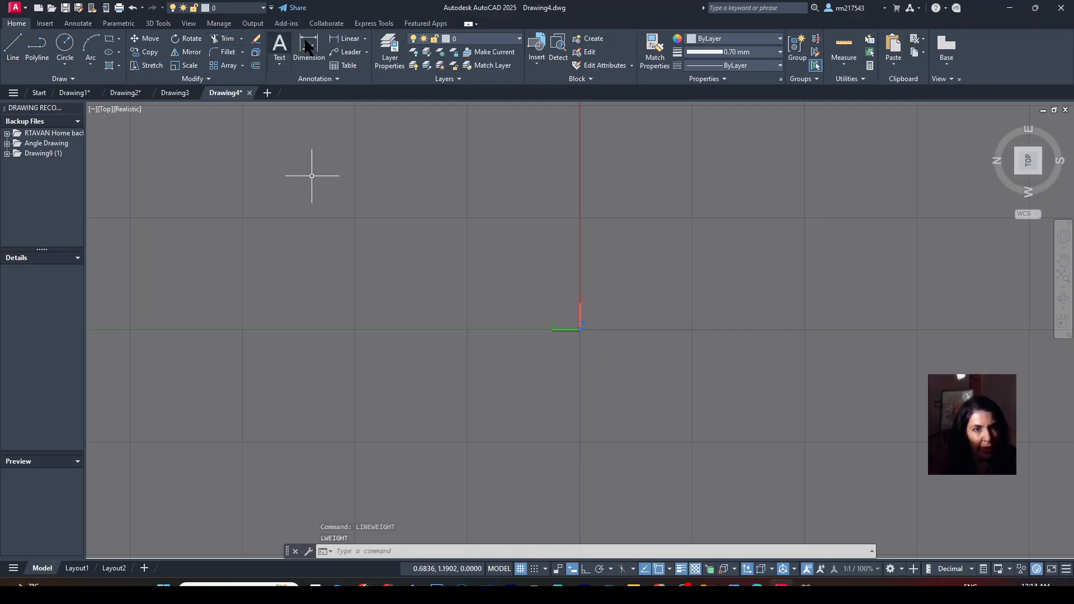
# Draw a rectangle 6 units across and 4 units high in the top view, starting from a corner above and left of the origin.
pyautogui.click(110, 40)
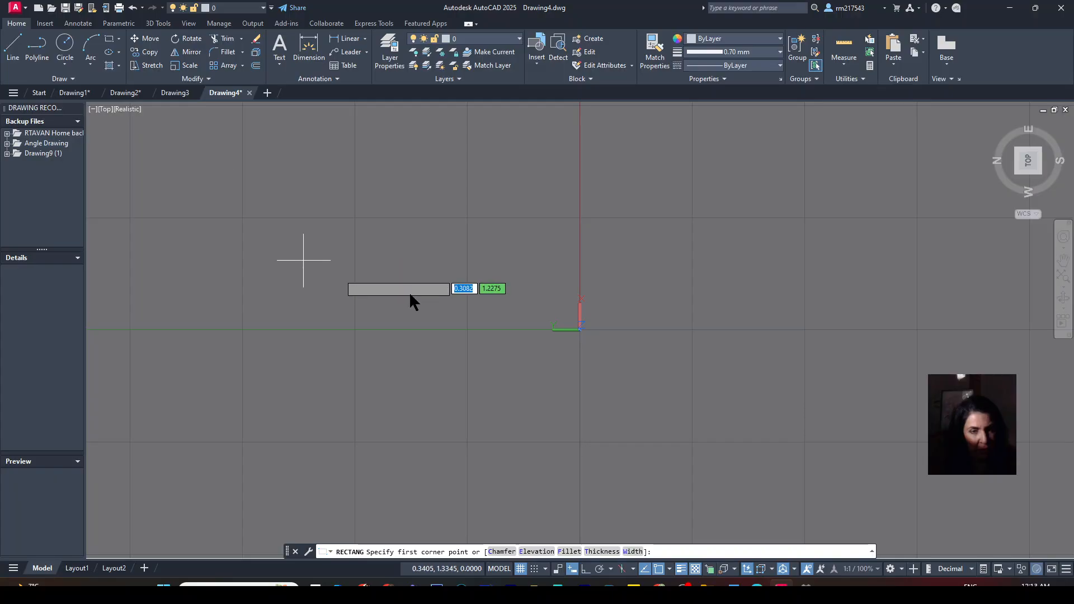
pyautogui.click(353, 223)
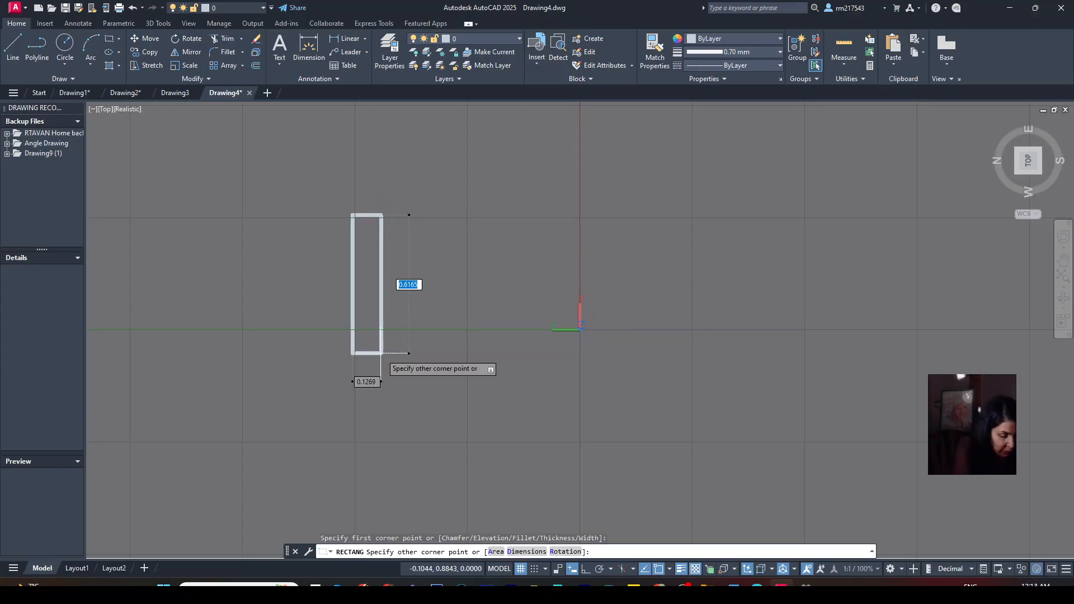
pyautogui.write('4')
pyautogui.press('Tab')
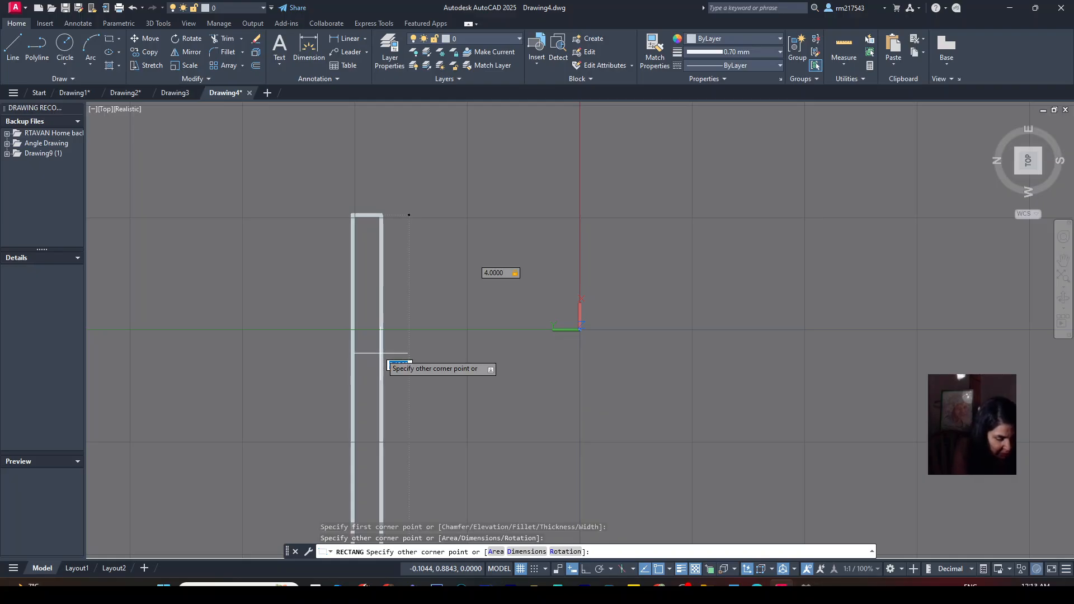
pyautogui.write('6')
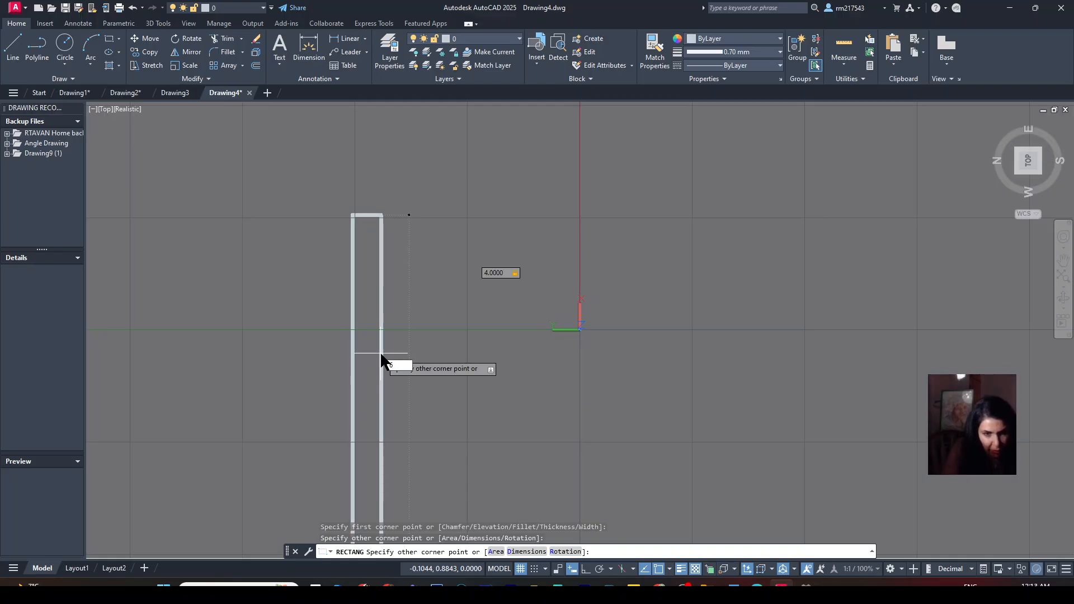
pyautogui.press('Return')
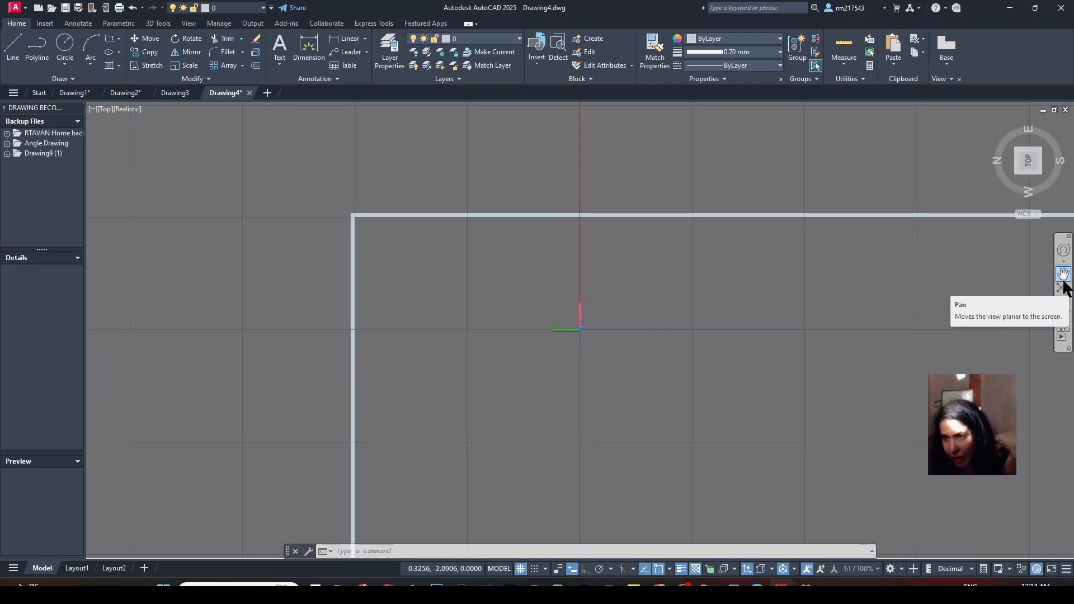
pyautogui.click(1030, 161)
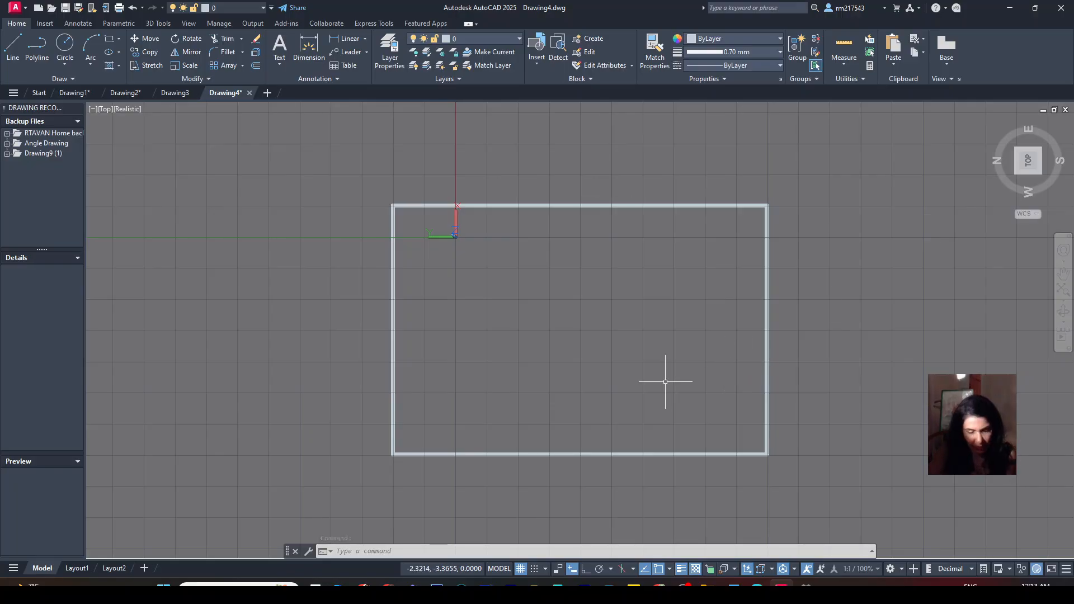
pyautogui.write('PU')
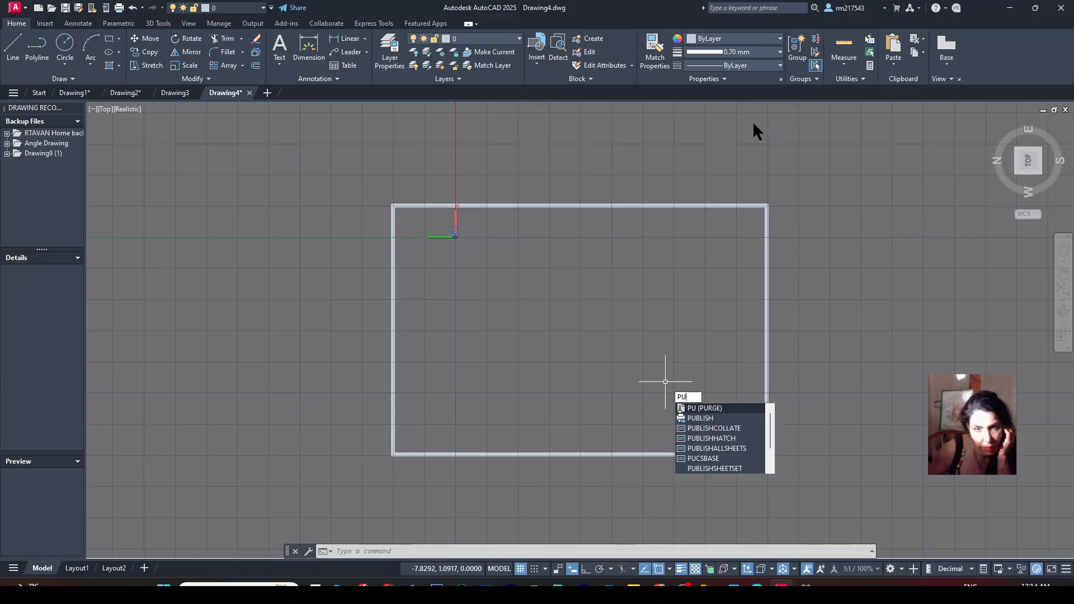
pyautogui.scroll(-3, 497, 293)
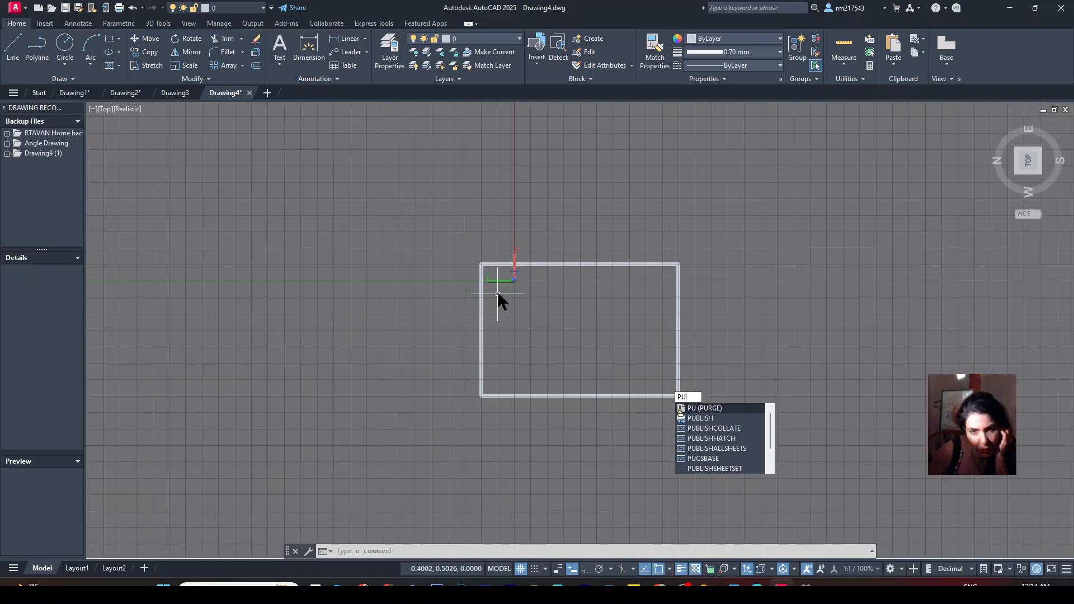
pyautogui.scroll(3, 498, 292)
pyautogui.scroll(-4, 497, 292)
pyautogui.scroll(1, 499, 291)
pyautogui.scroll(2, 577, 330)
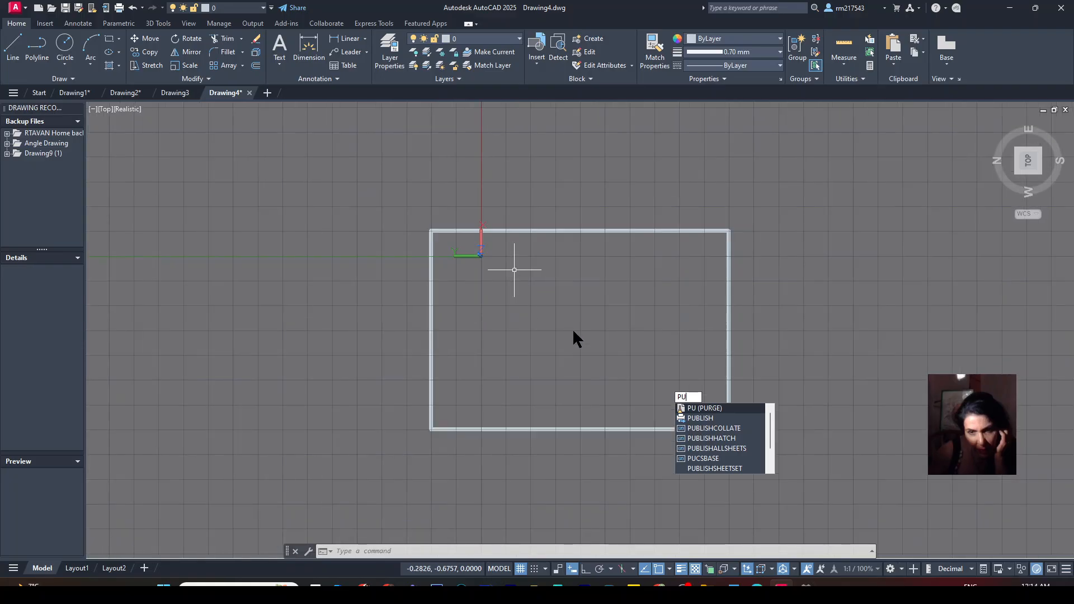
pyautogui.click(575, 330)
pyautogui.scroll(-5, 573, 322)
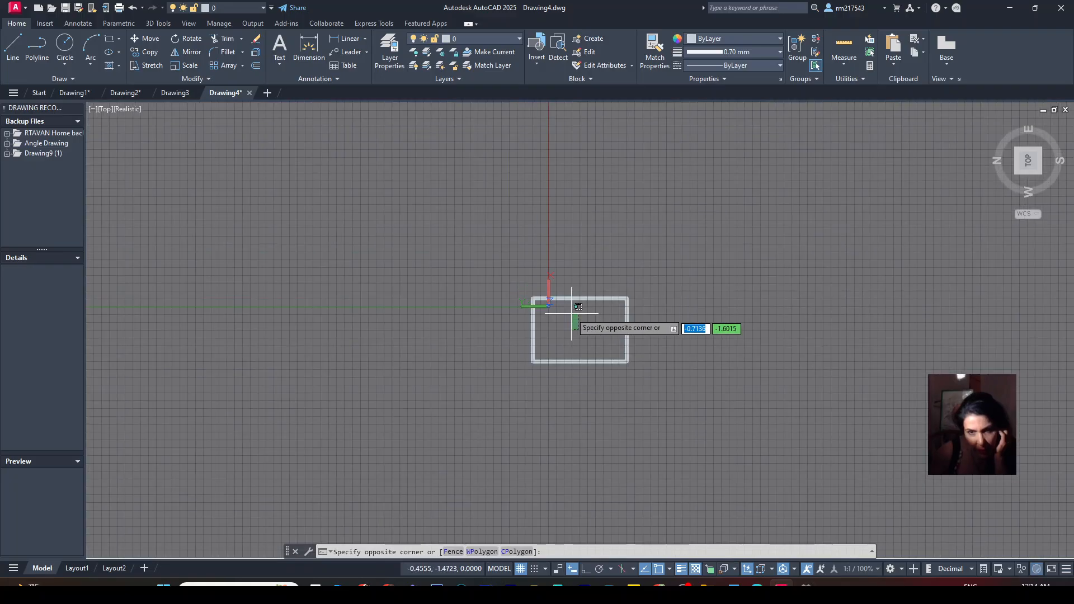
pyautogui.scroll(5, 571, 313)
pyautogui.scroll(-3, 571, 312)
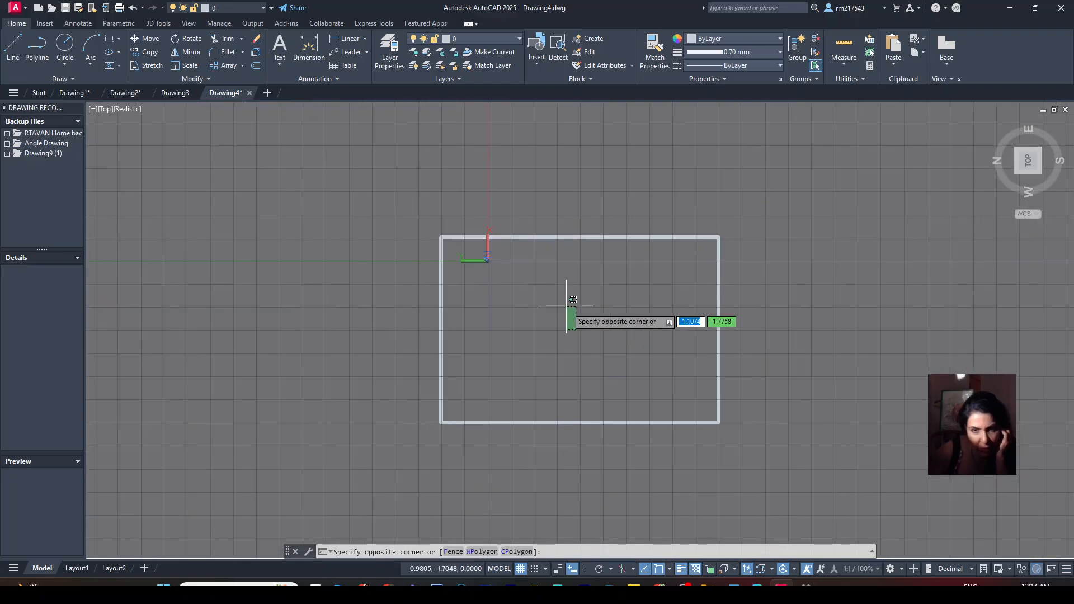
pyautogui.scroll(3, 566, 306)
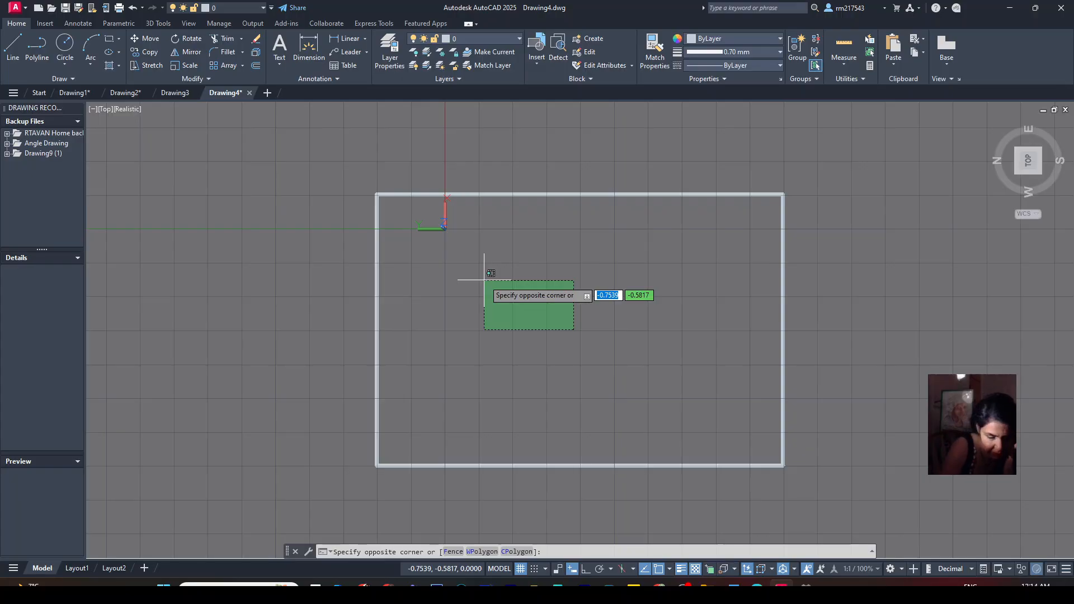
pyautogui.press('Escape')
pyautogui.write('U')
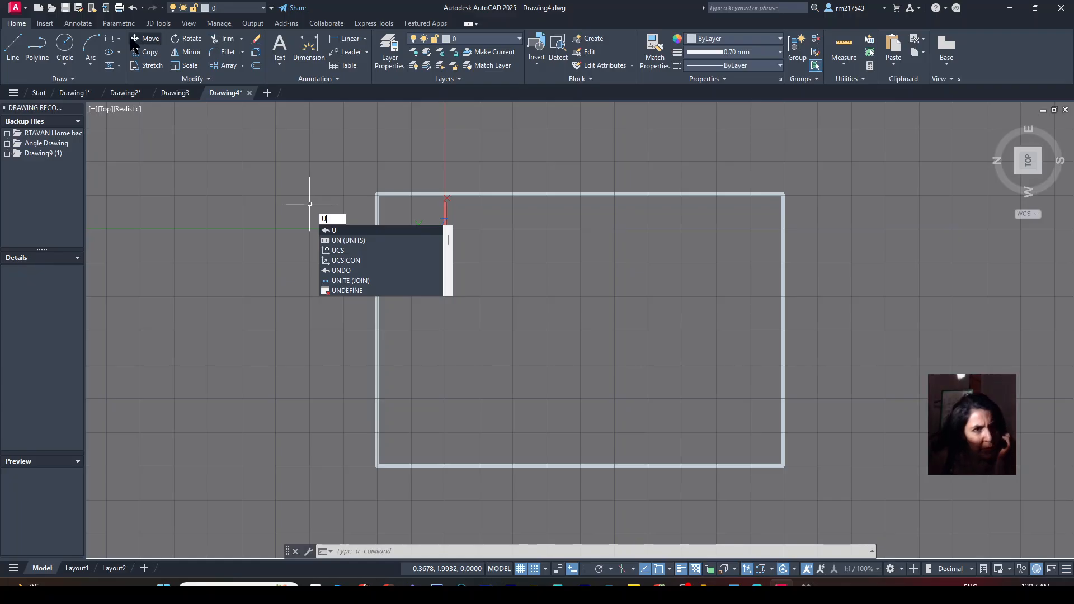
pyautogui.press('BackSpace')
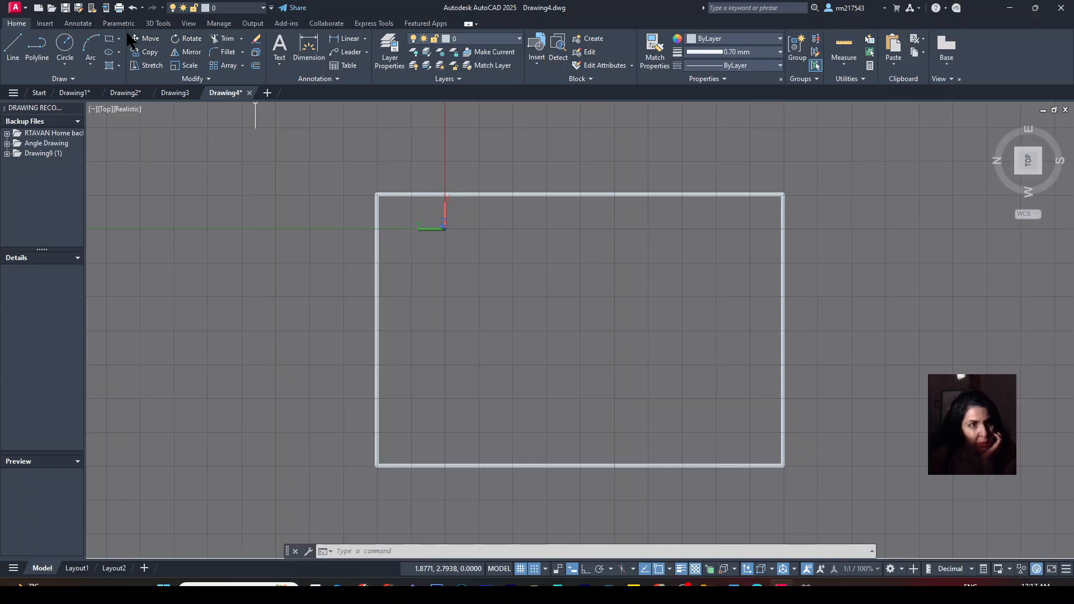
# Try to draw a full-height rectangle about 1.5 units wide inside the large one from its upper-left corner, and try a fence trim beside the dividing edge.
pyautogui.click(110, 38)
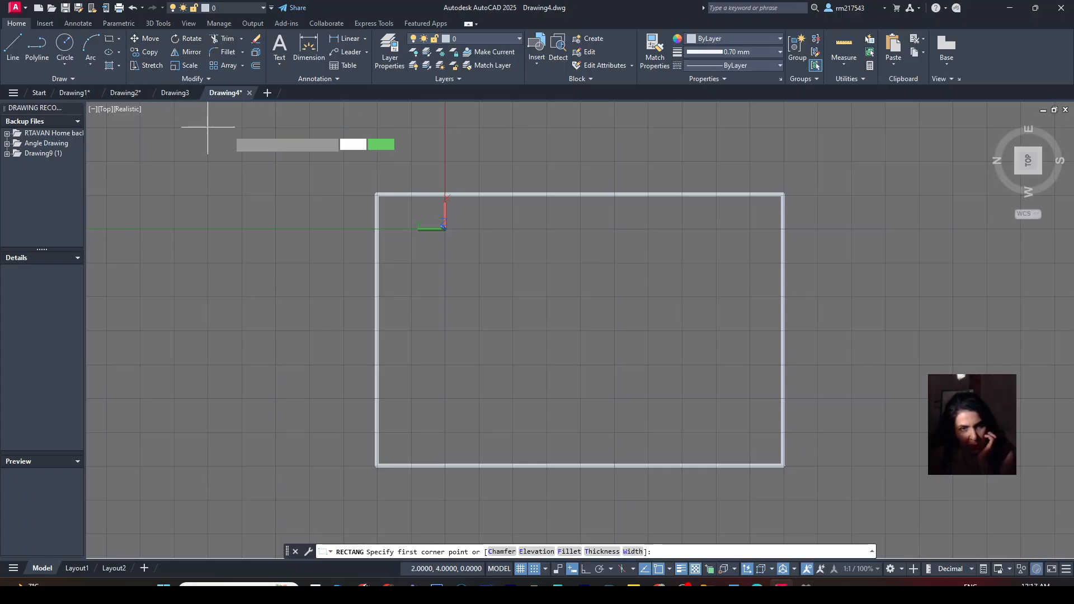
pyautogui.click(377, 195)
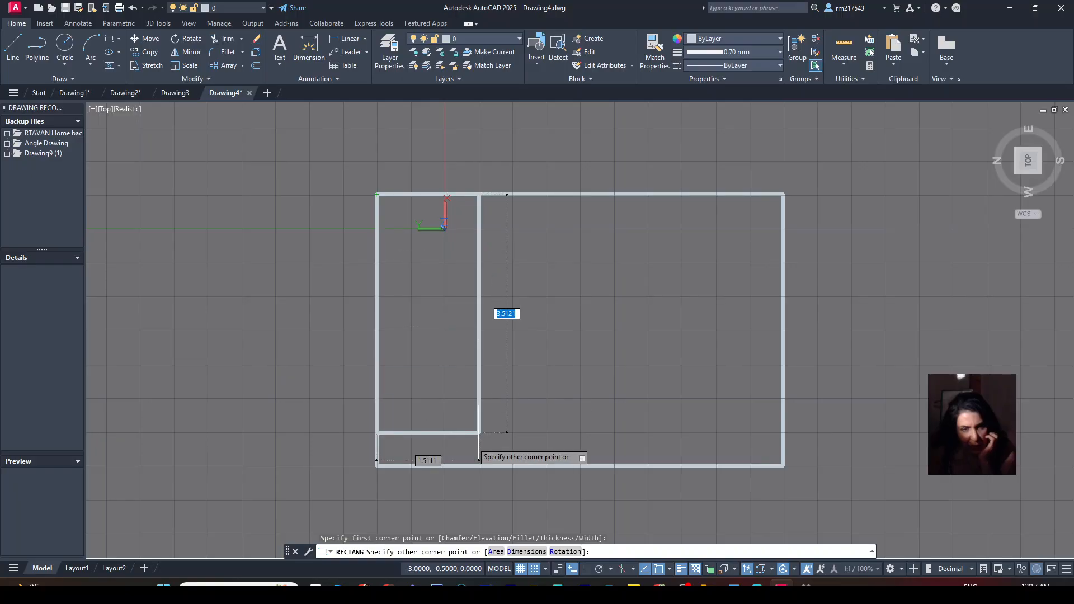
pyautogui.click(479, 466)
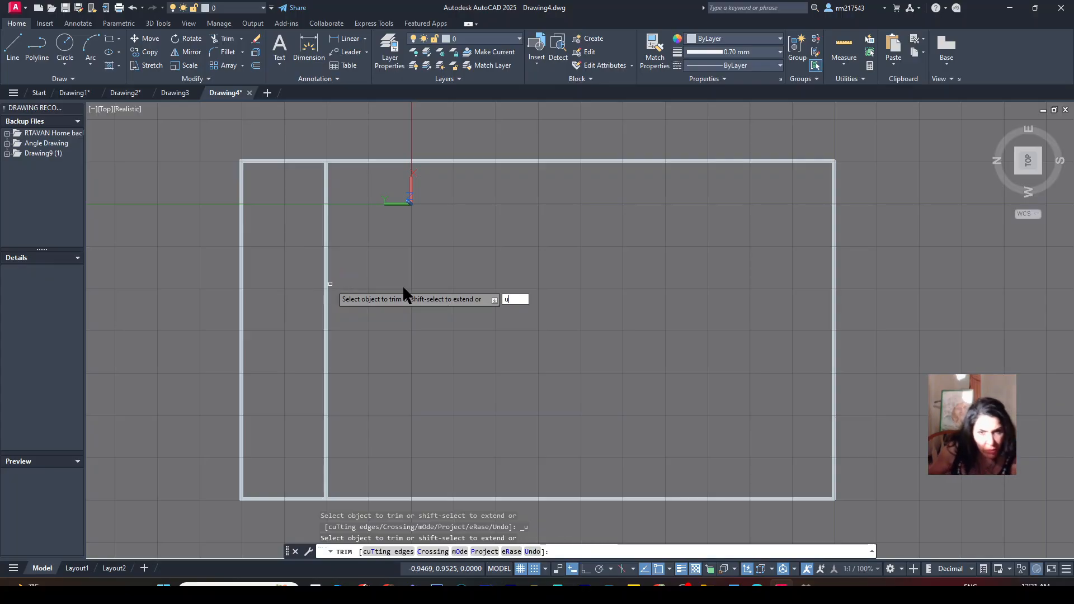
pyautogui.moveTo(331, 283); pyautogui.dragTo(415, 251)
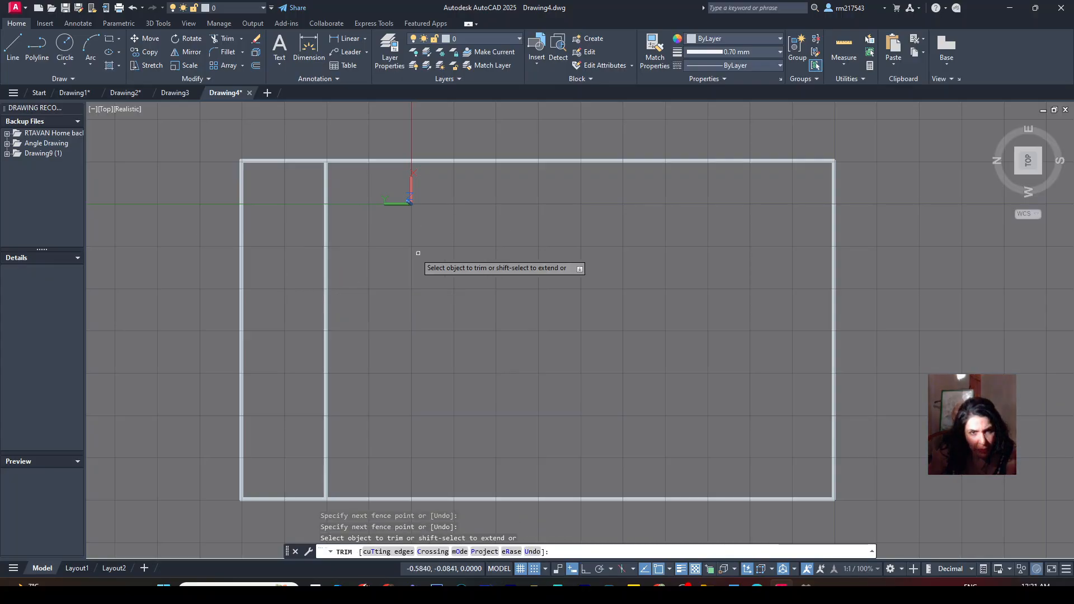
# Check the object snap modes and draw a rectangle 4 units high and 1 unit wide from the outline's upper-left corner.
pyautogui.click(108, 40)
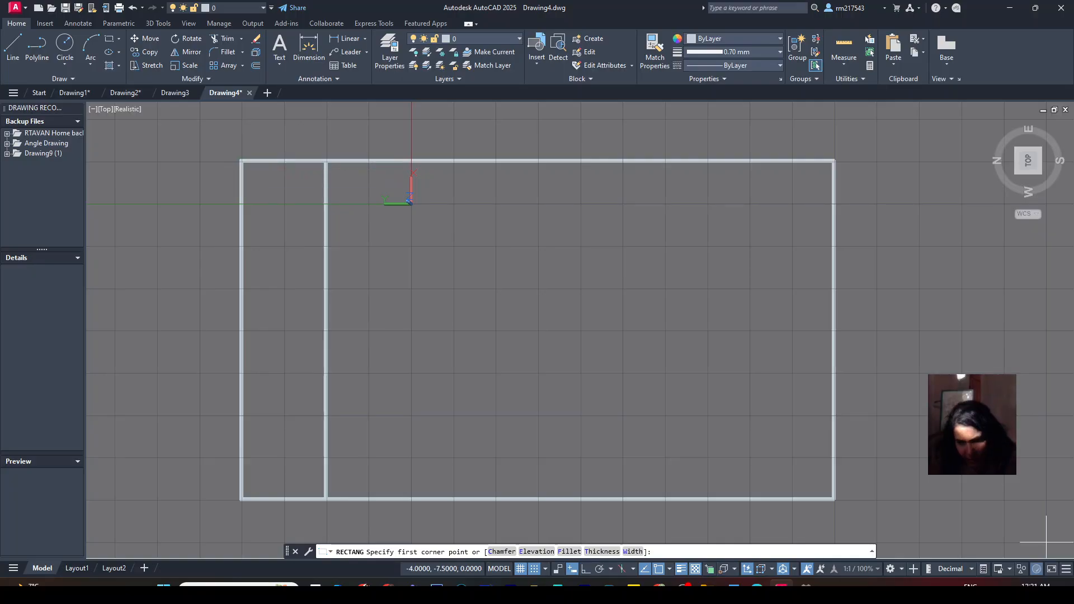
pyautogui.click(670, 569)
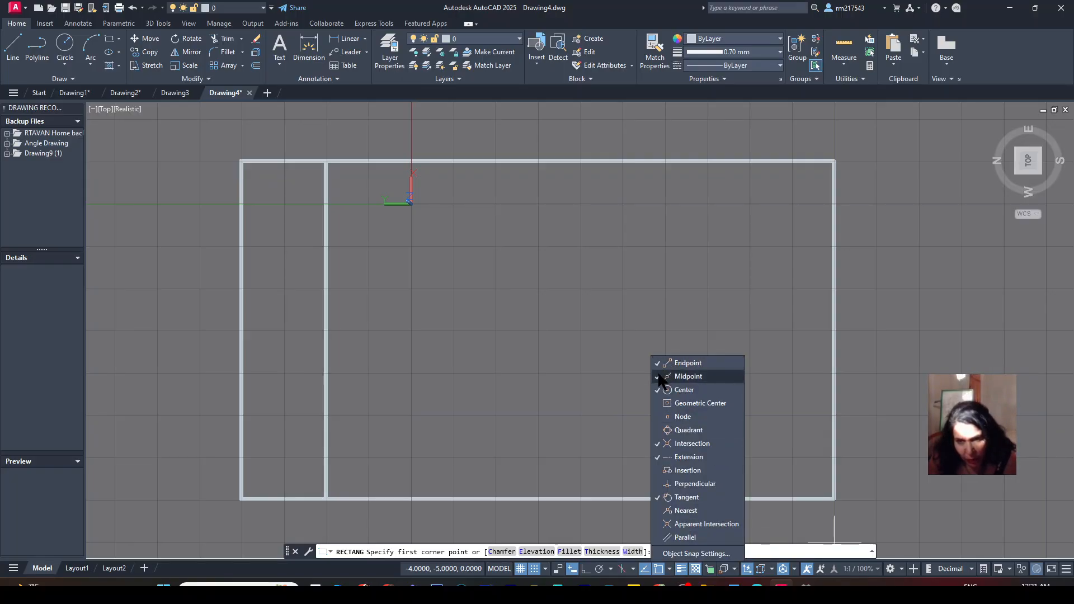
pyautogui.click(503, 386)
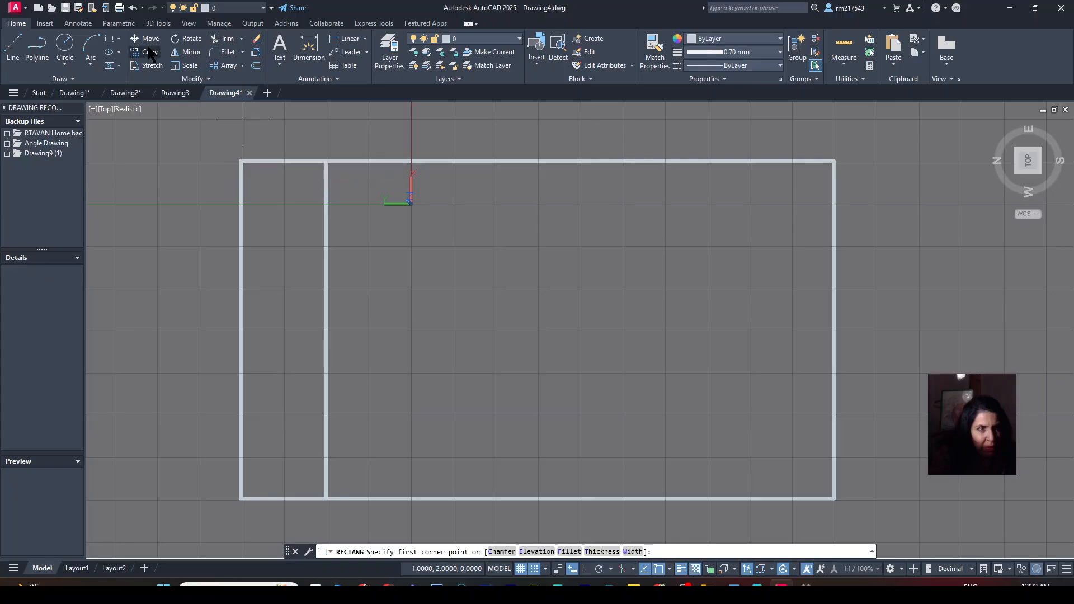
pyautogui.click(113, 36)
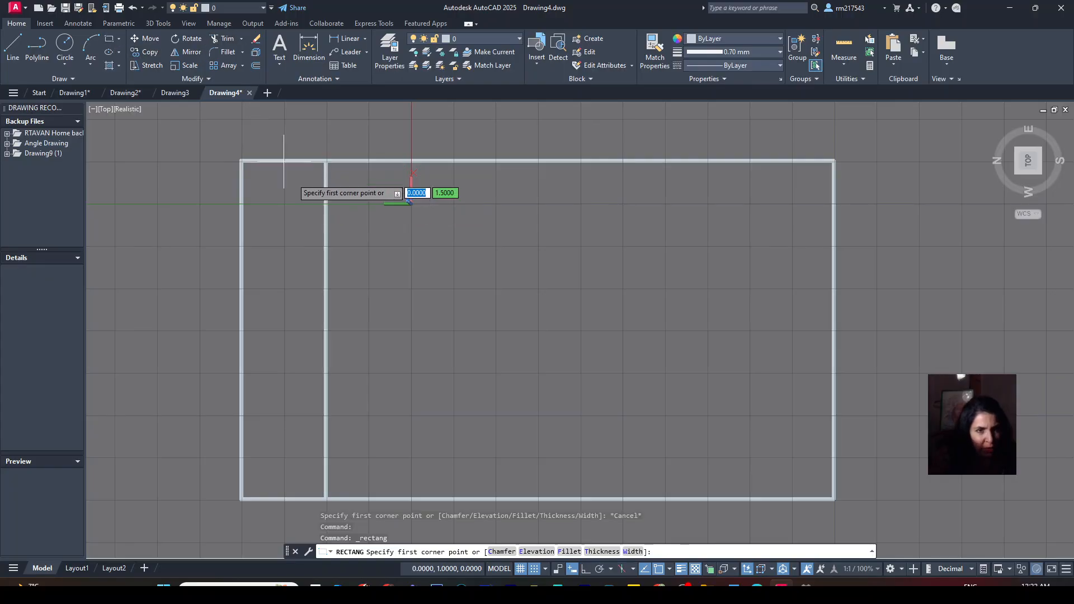
pyautogui.click(241, 161)
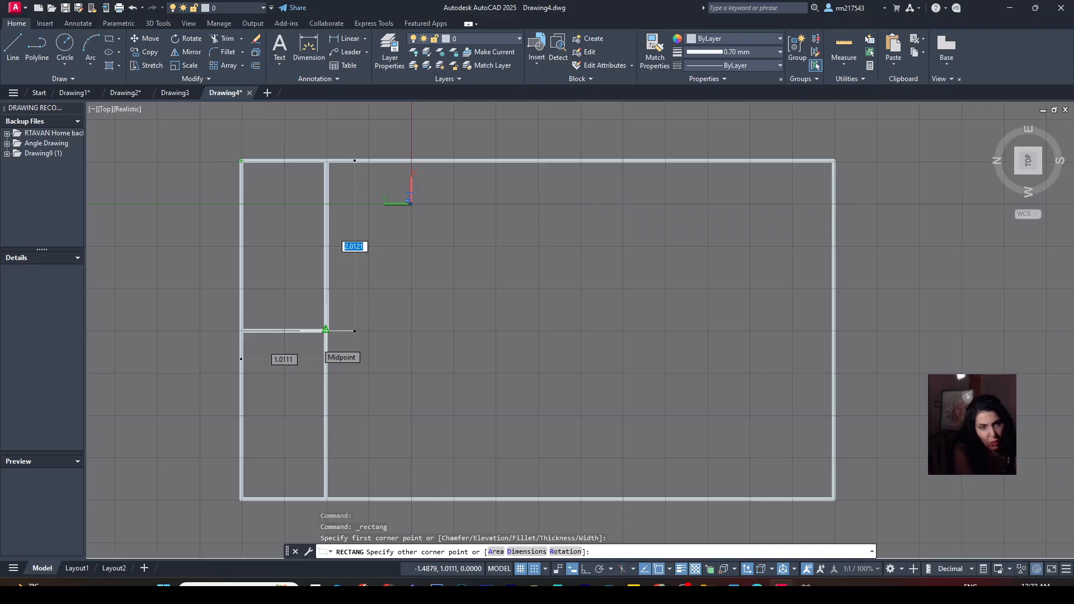
pyautogui.write('4')
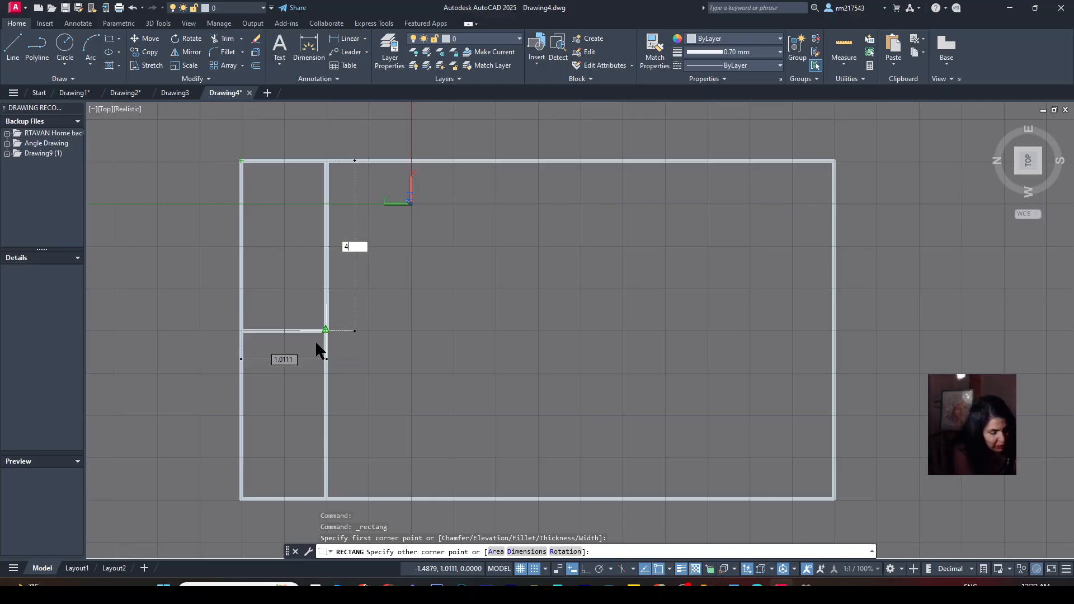
pyautogui.press('Tab')
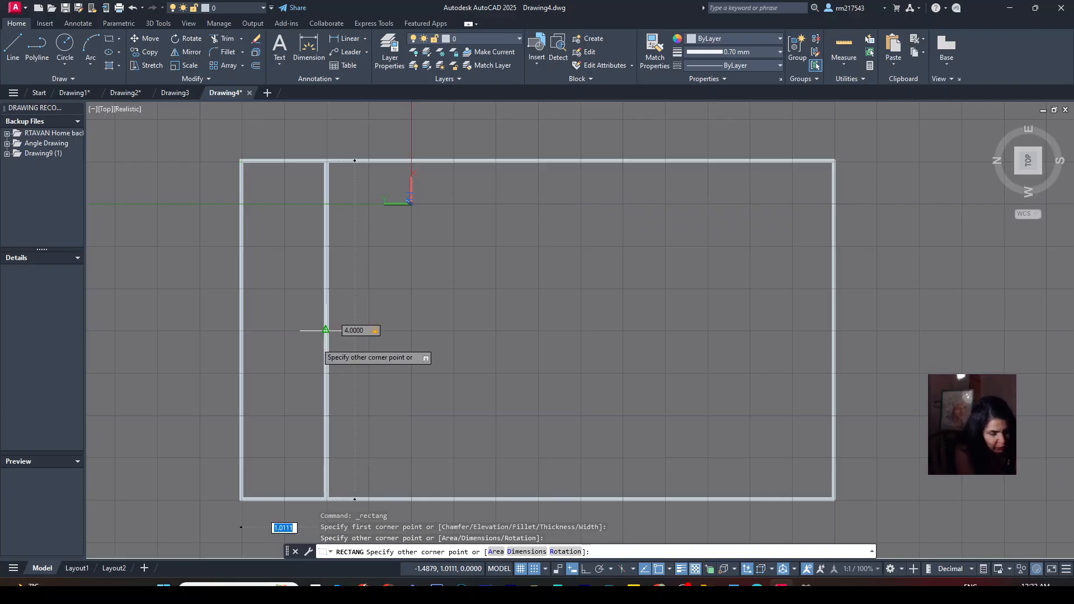
pyautogui.write('1')
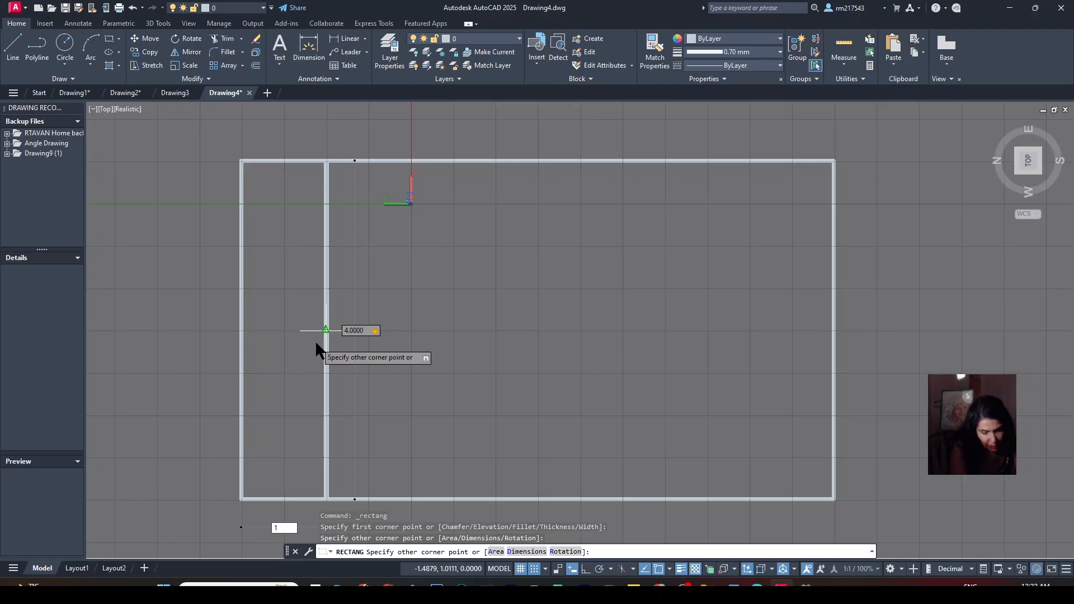
pyautogui.press('Return')
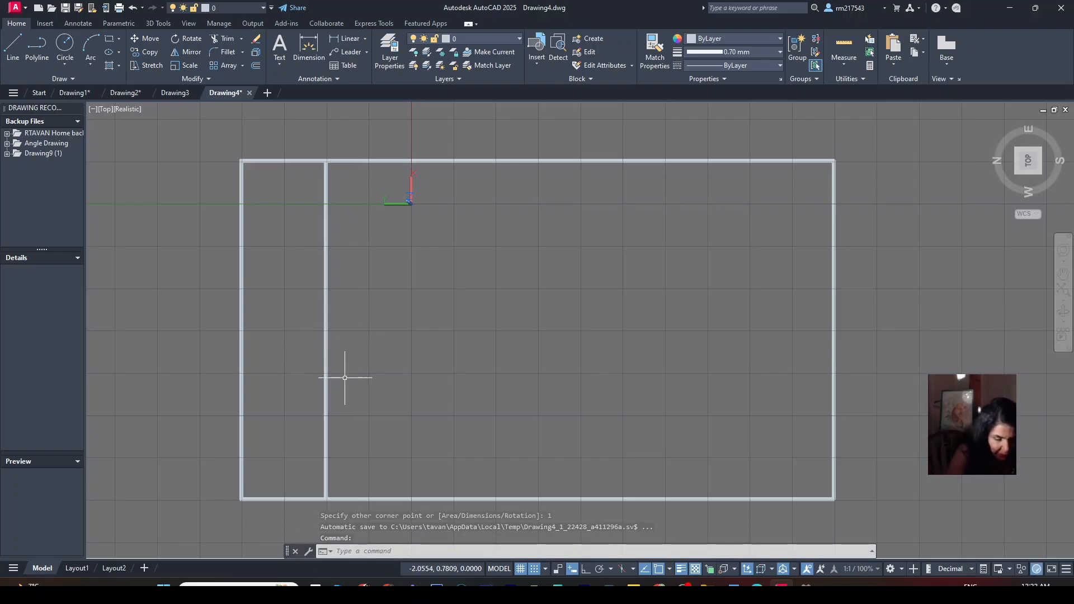
pyautogui.write('PU')
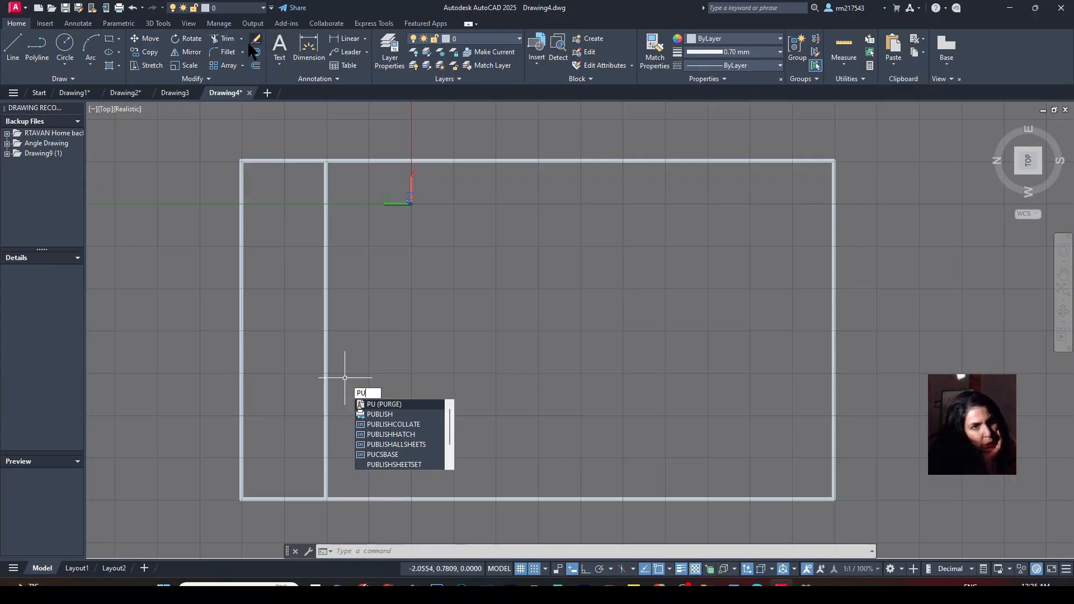
pyautogui.press('Escape')
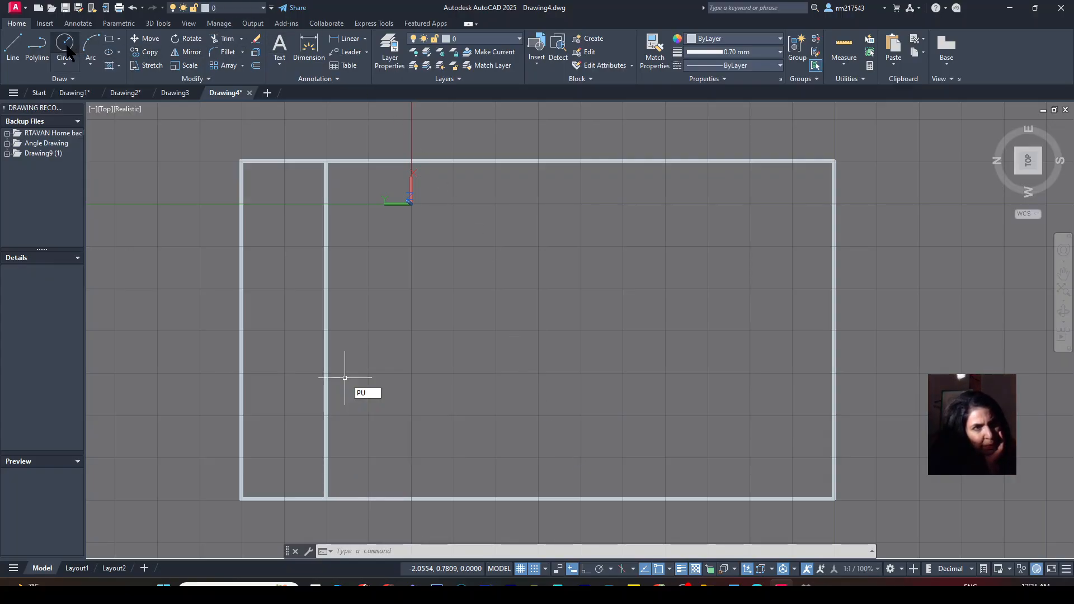
pyautogui.press('Escape')
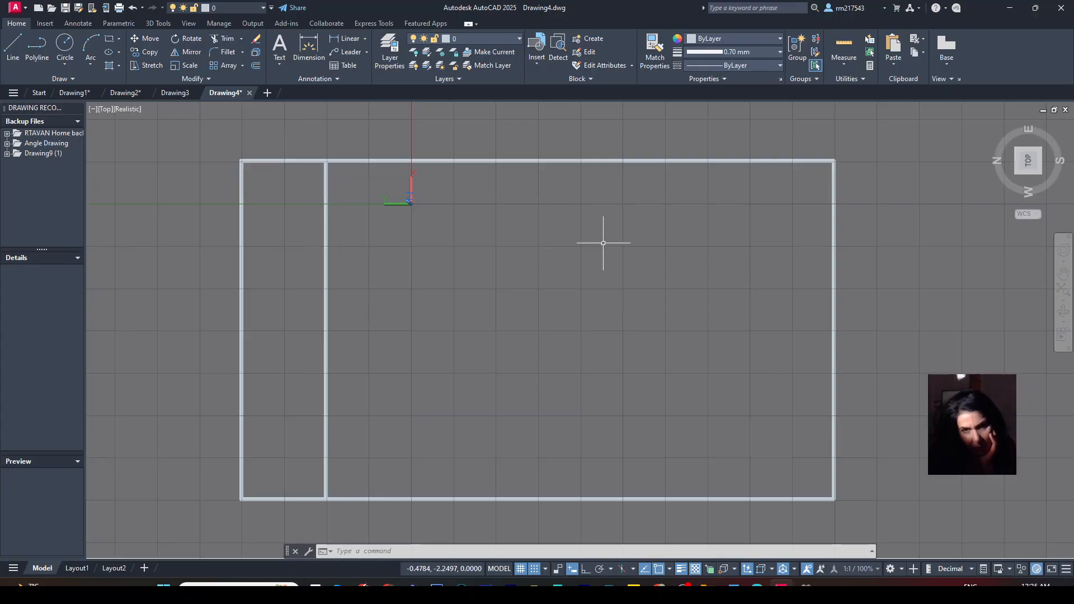
# Try a center-radius circle of radius 2 in the large rectangle's upper-right area, and undo it.
pyautogui.click(66, 50)
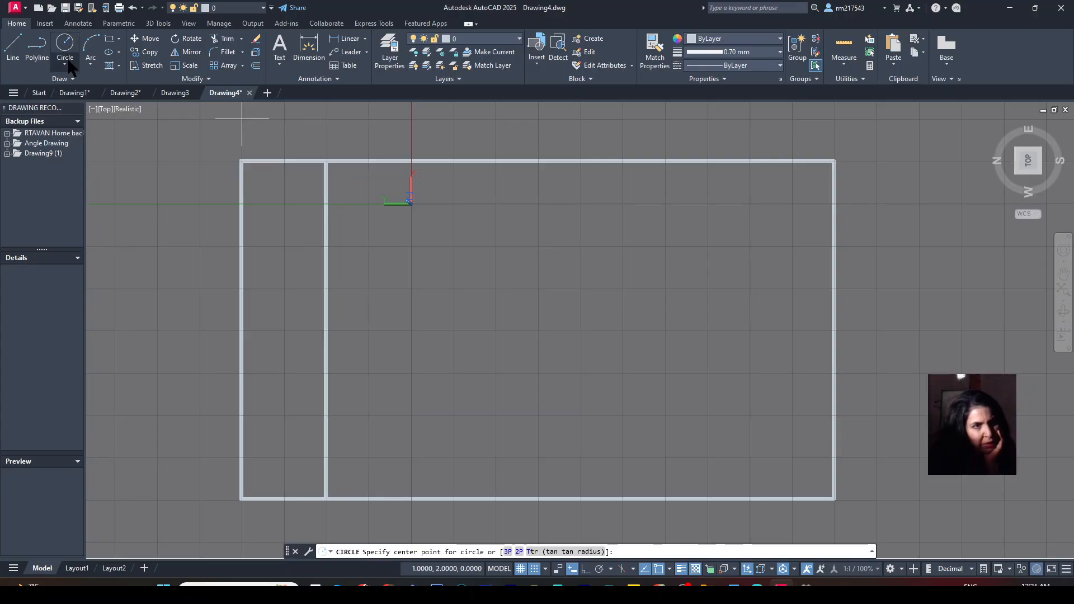
pyautogui.click(66, 63)
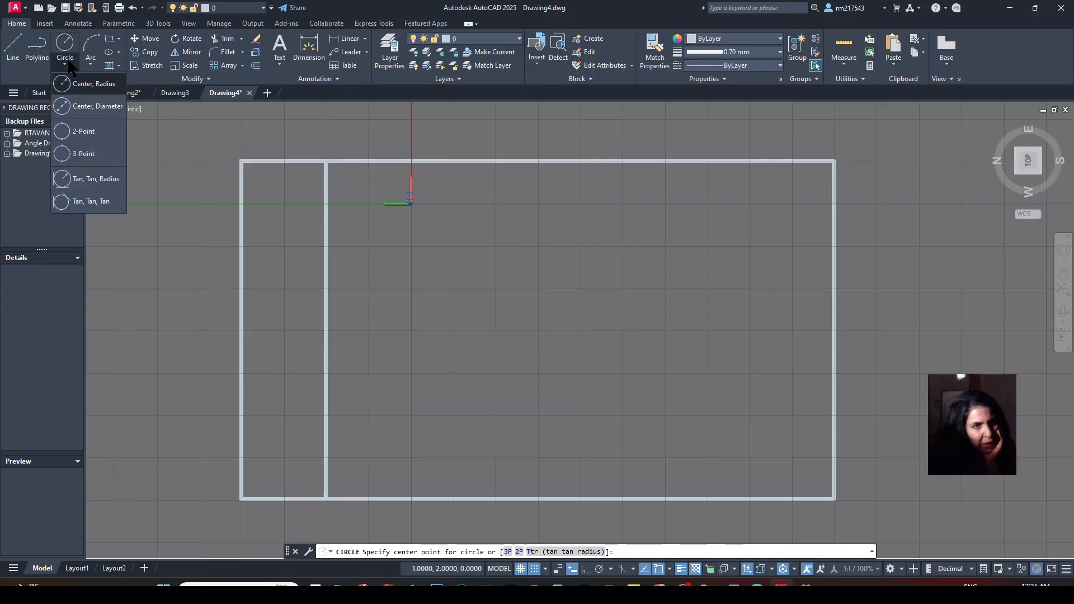
pyautogui.click(94, 90)
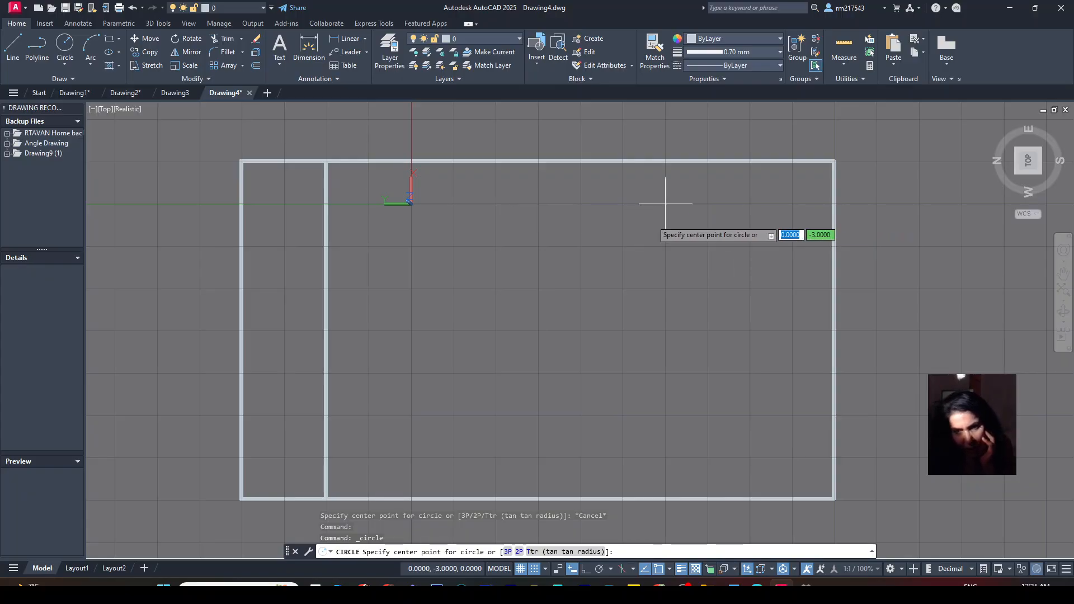
pyautogui.click(708, 246)
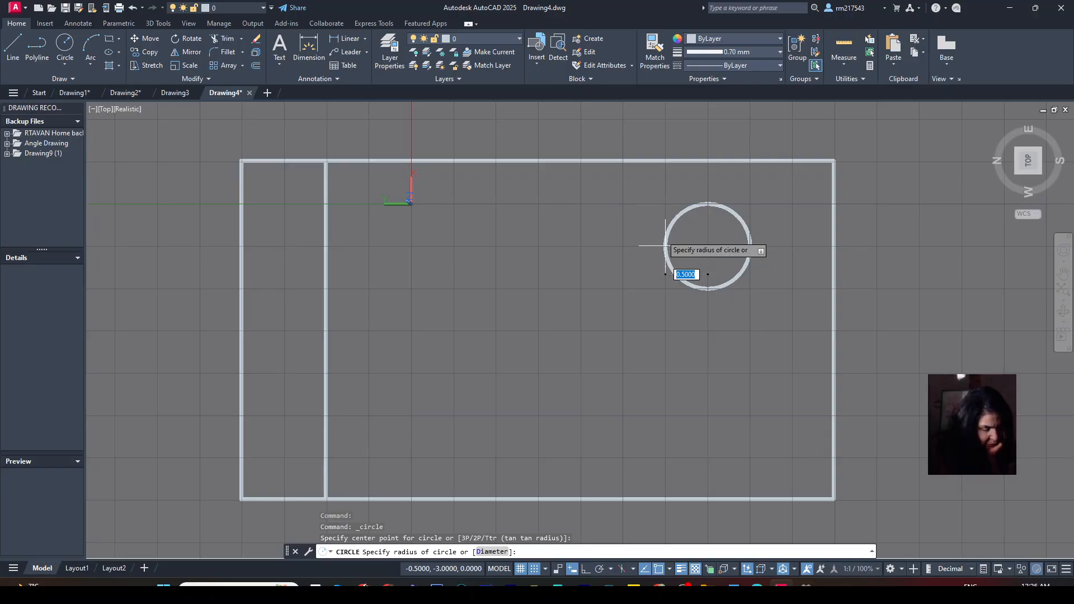
pyautogui.write('2')
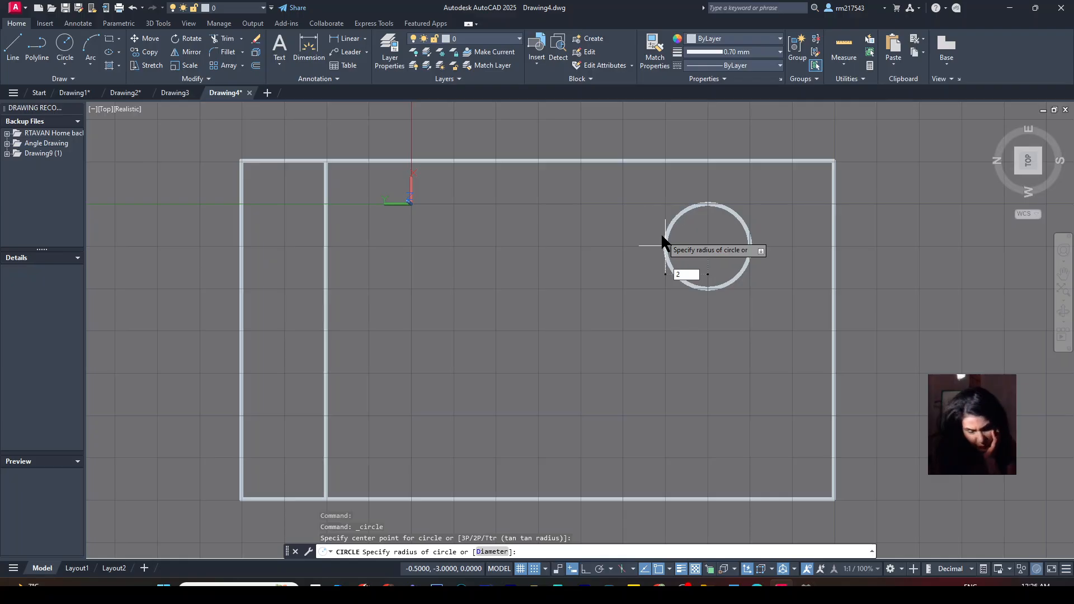
pyautogui.press('Return')
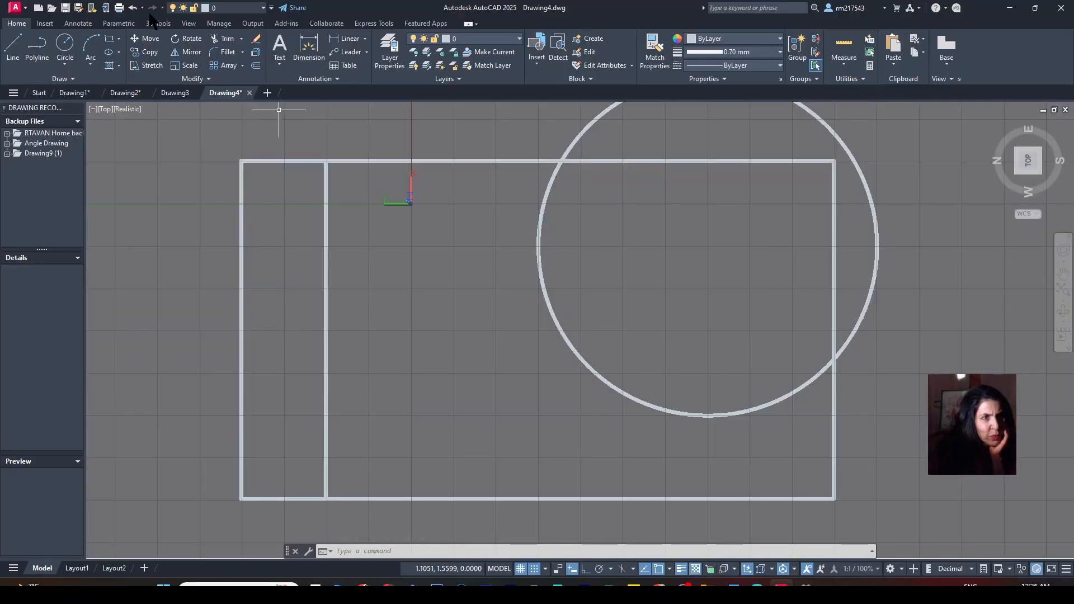
pyautogui.click(133, 8)
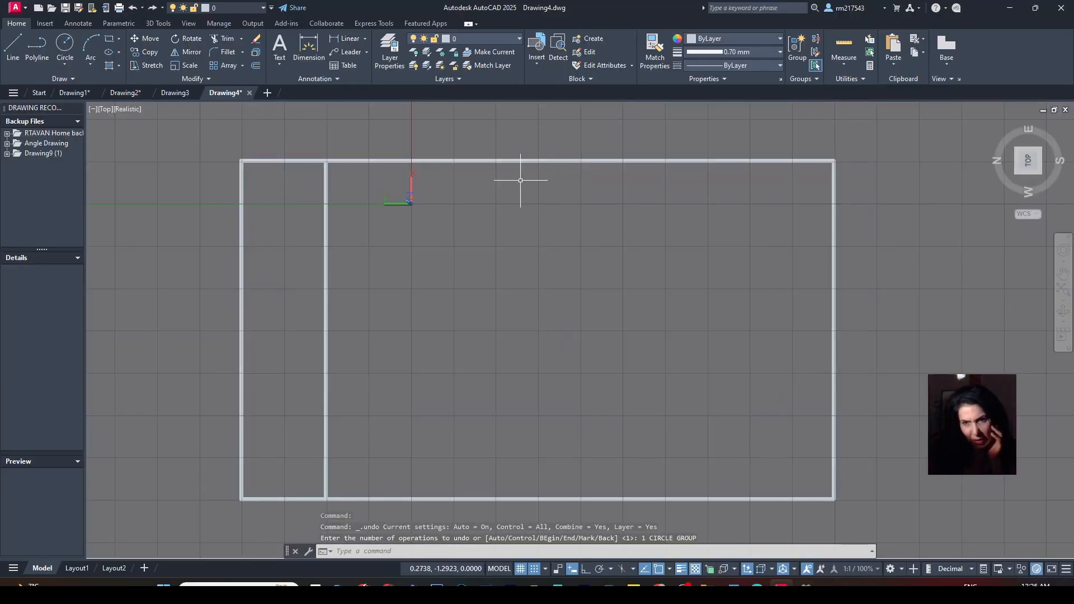
# Draw a circle of radius 1 centred about 1.5 units in from the large rectangle's upper and right edges.
pyautogui.click(67, 42)
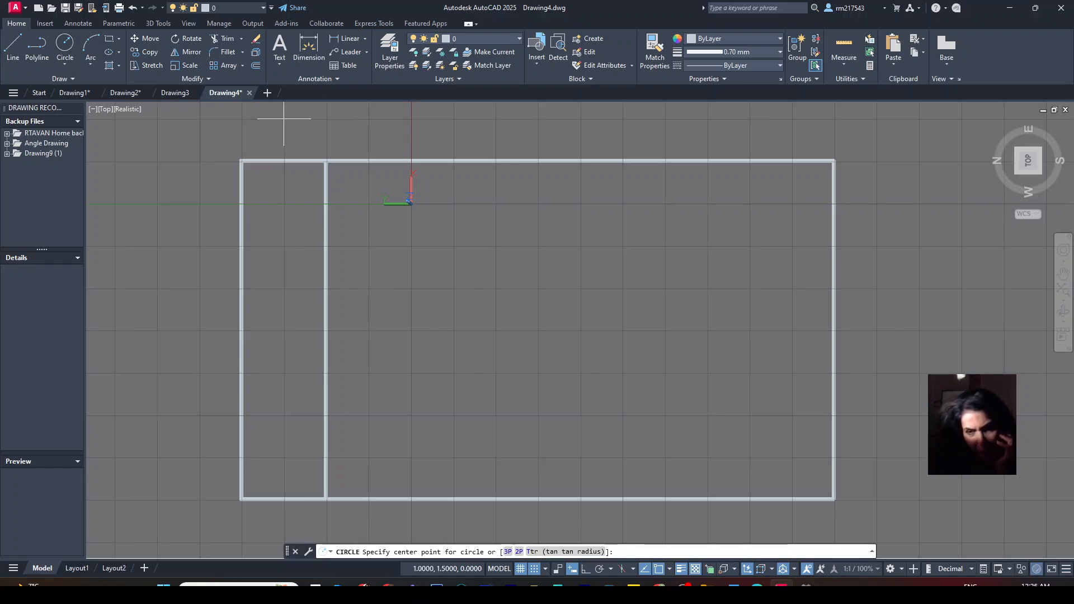
pyautogui.click(707, 288)
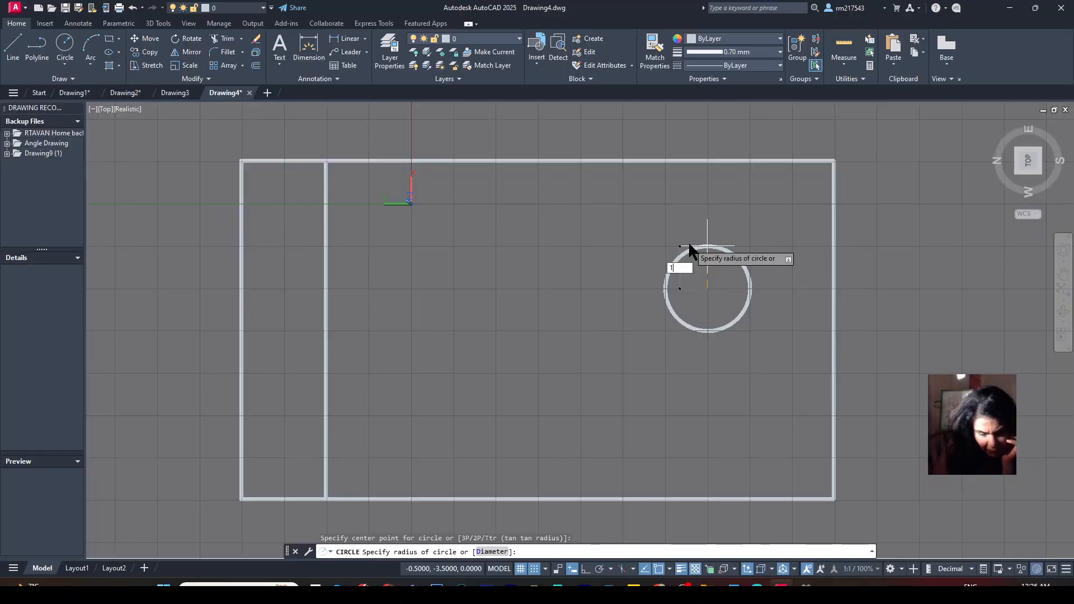
pyautogui.press('Return')
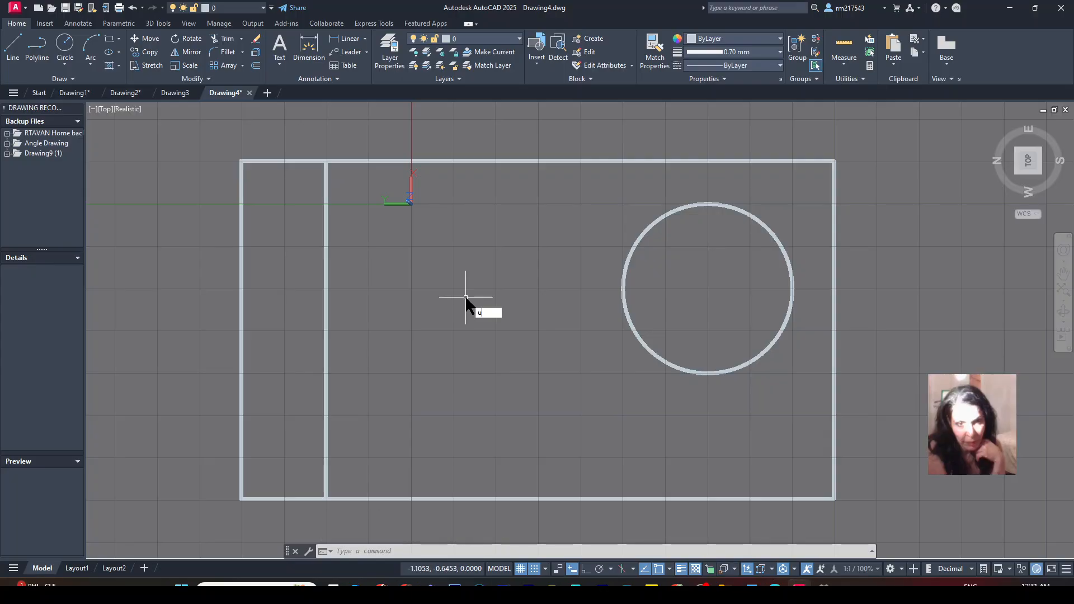
pyautogui.write('U')
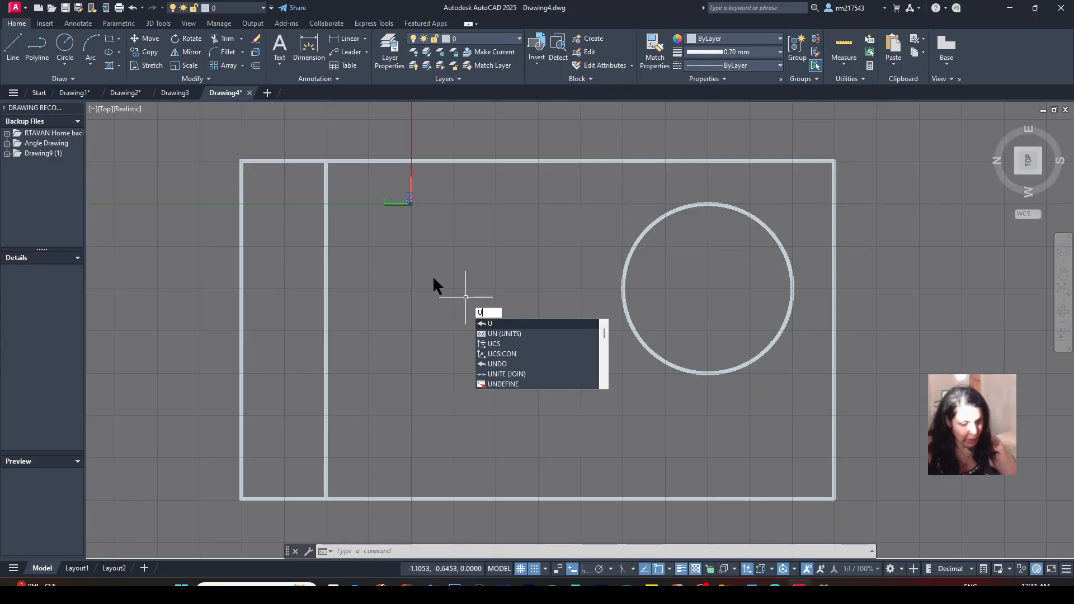
pyautogui.press('BackSpace')
pyautogui.press('Escape')
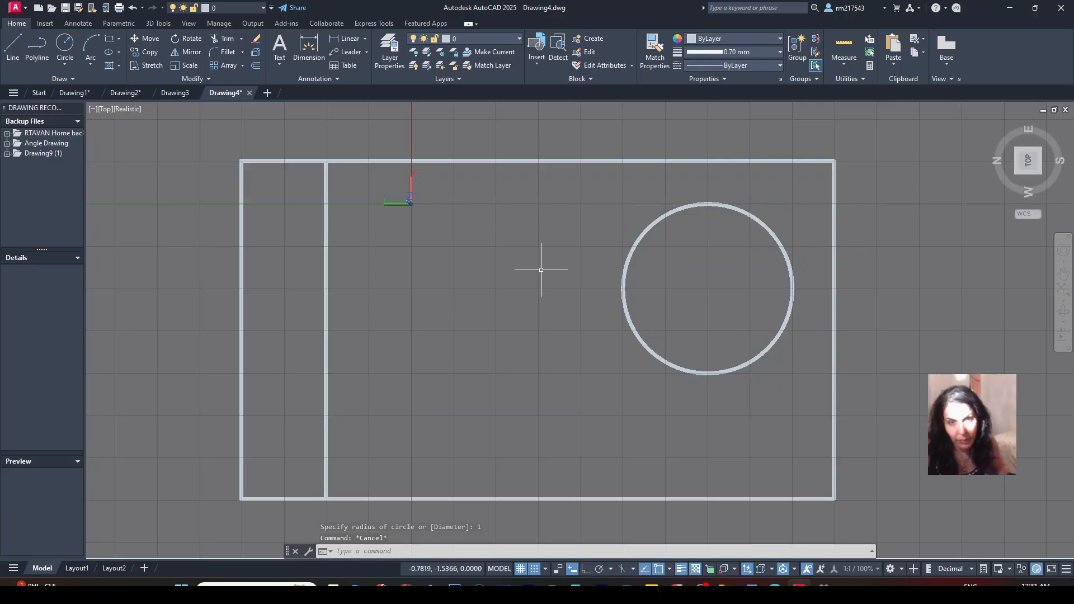
pyautogui.rightClick(556, 24)
pyautogui.moveTo(582, 63)
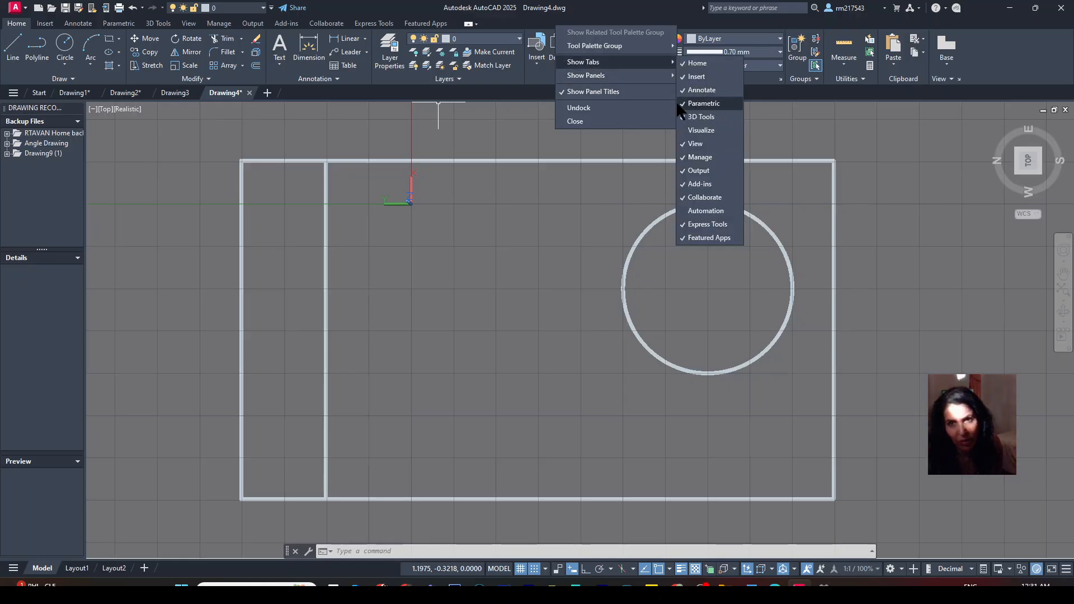
pyautogui.click(461, 213)
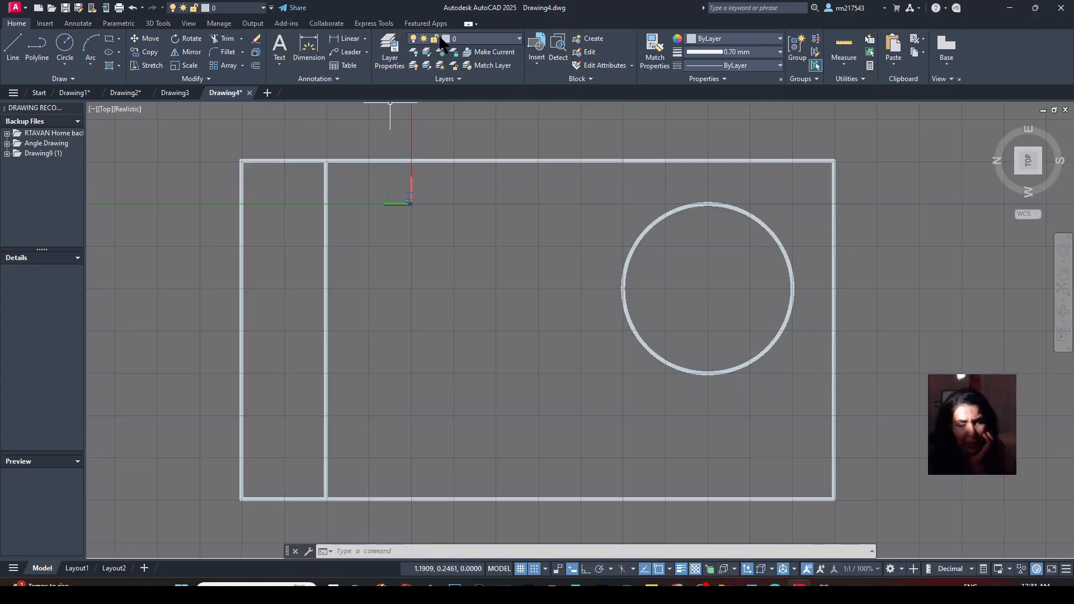
# Create a new layer named Dimension in the layer properties.
pyautogui.click(390, 66)
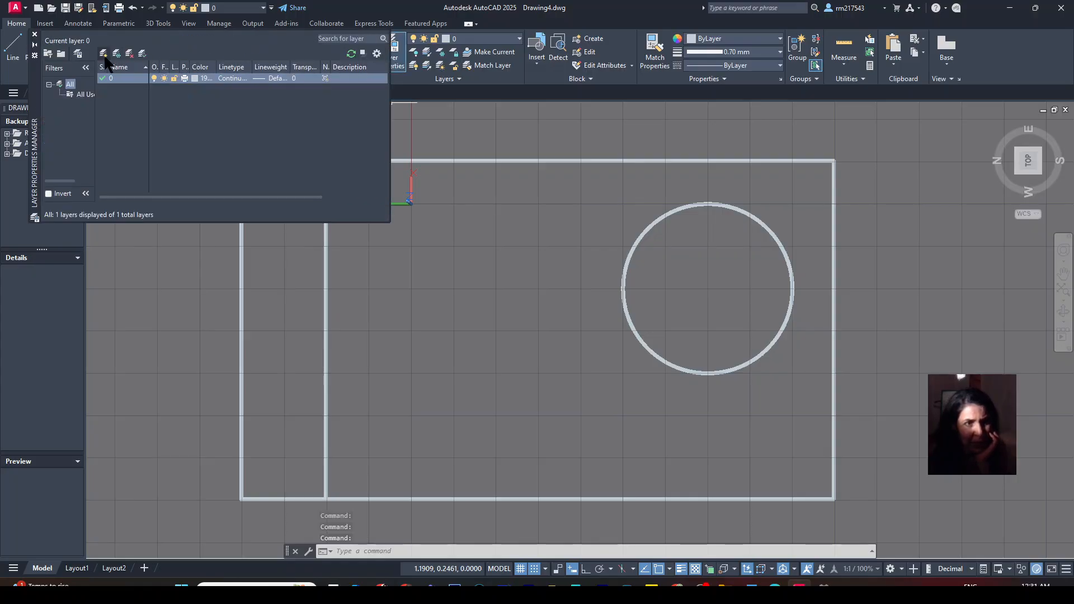
pyautogui.click(103, 55)
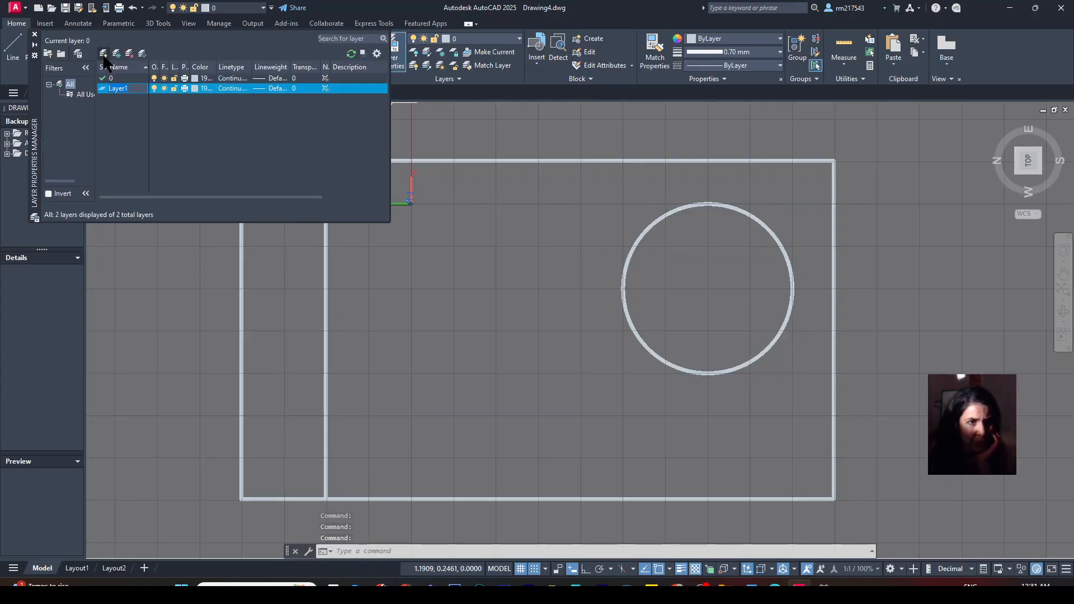
pyautogui.press('BackSpace')
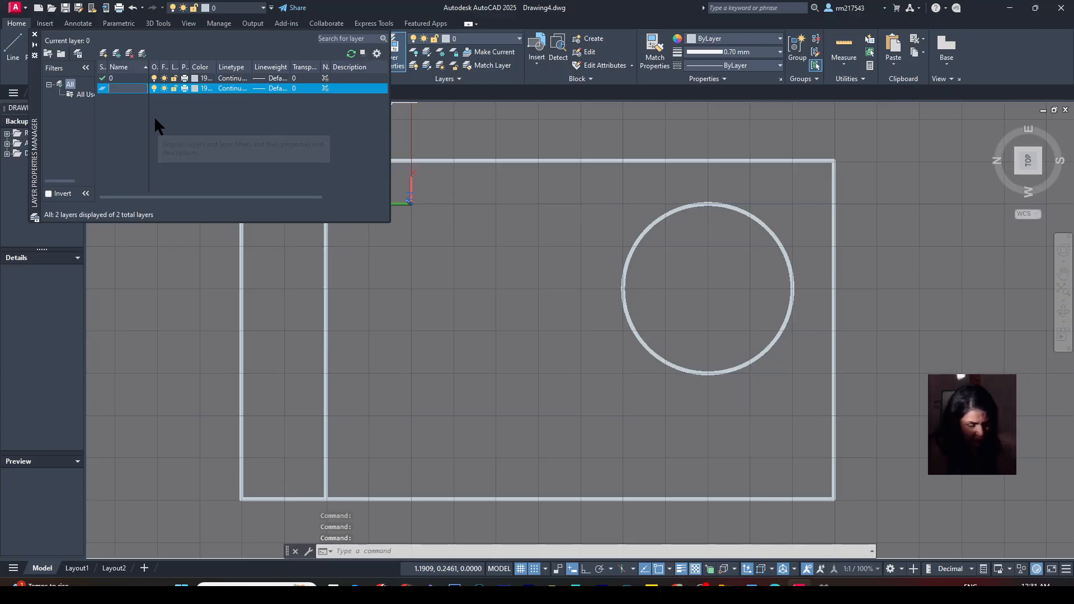
pyautogui.write('Di')
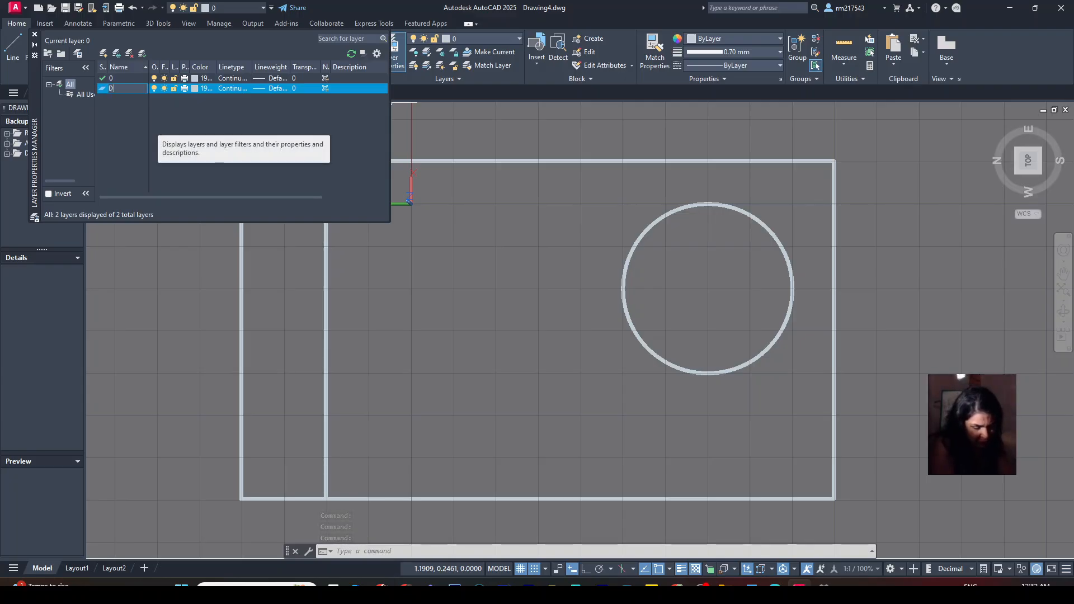
pyautogui.write('me')
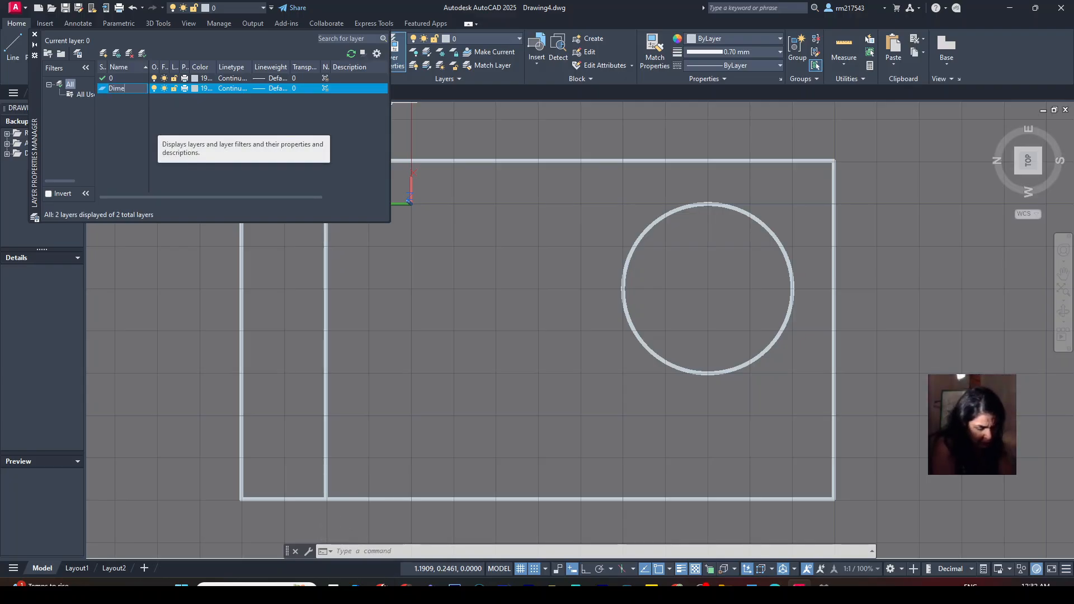
pyautogui.write('ns')
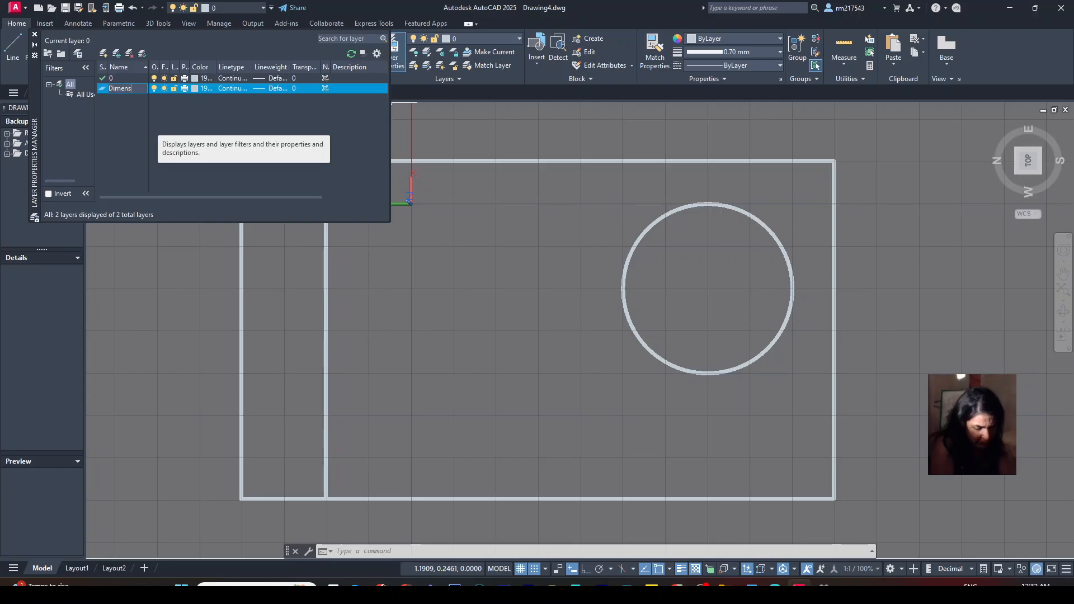
pyautogui.write('ion')
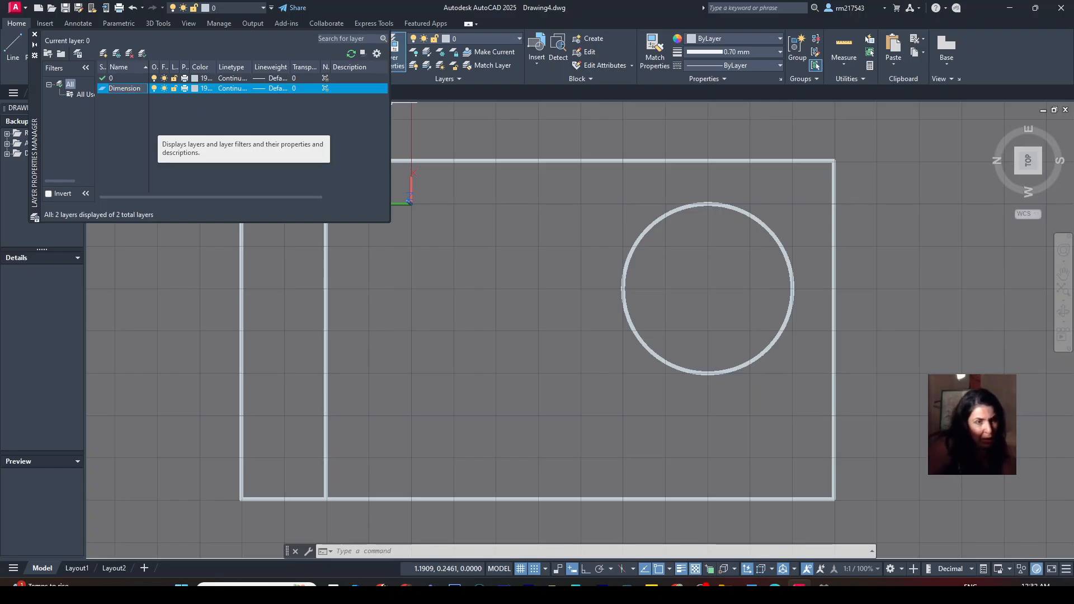
# Set the Dimension layer's color to light green (198,252,156) and its lineweight to 0.35 mm.
pyautogui.click(195, 88)
pyautogui.click(196, 88)
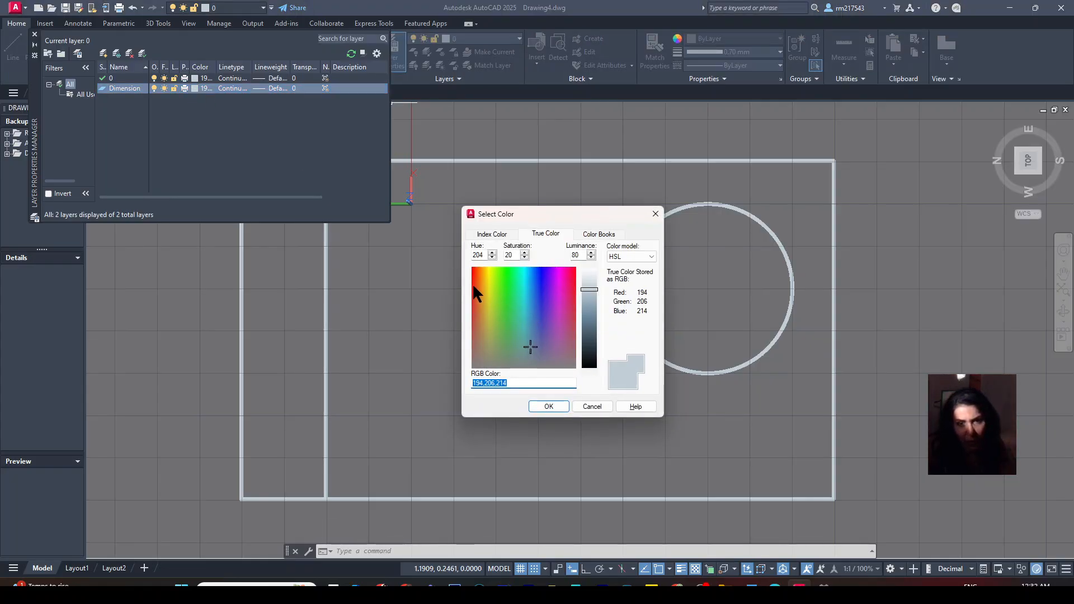
pyautogui.click(498, 272)
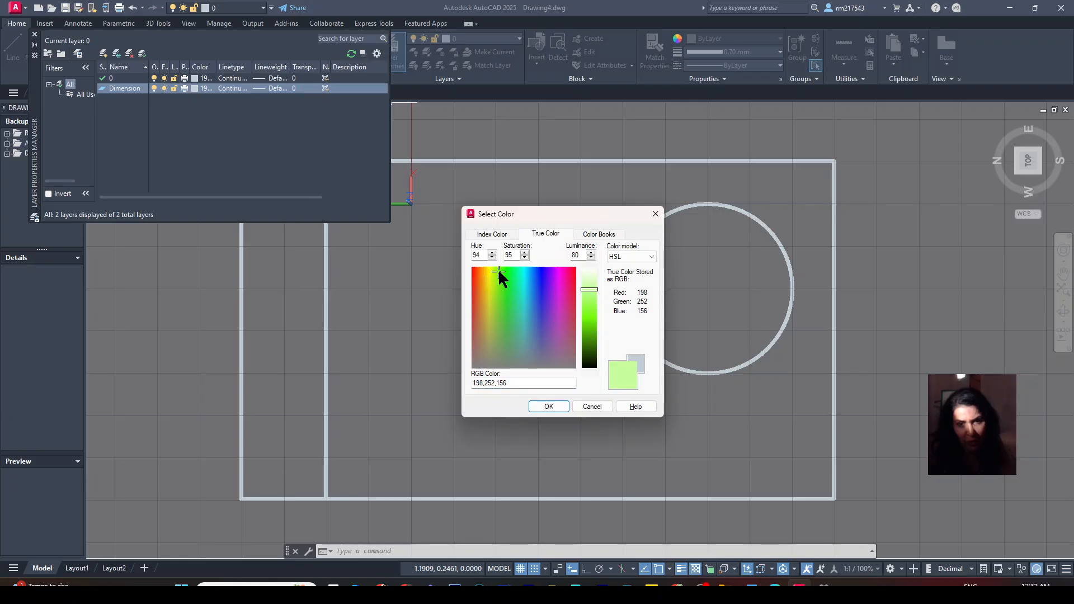
pyautogui.click(549, 405)
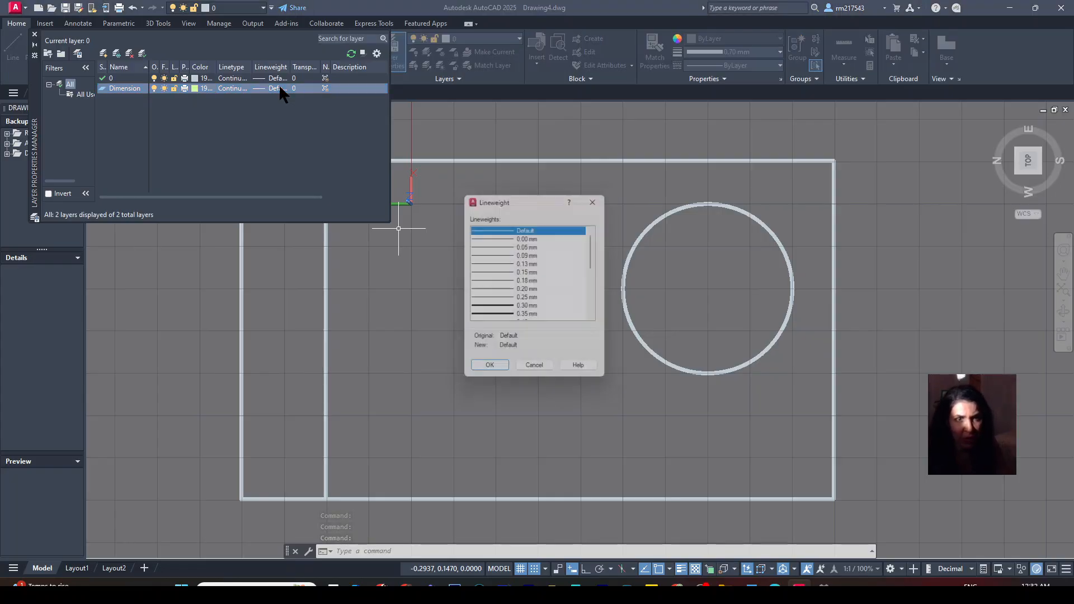
pyautogui.click(505, 317)
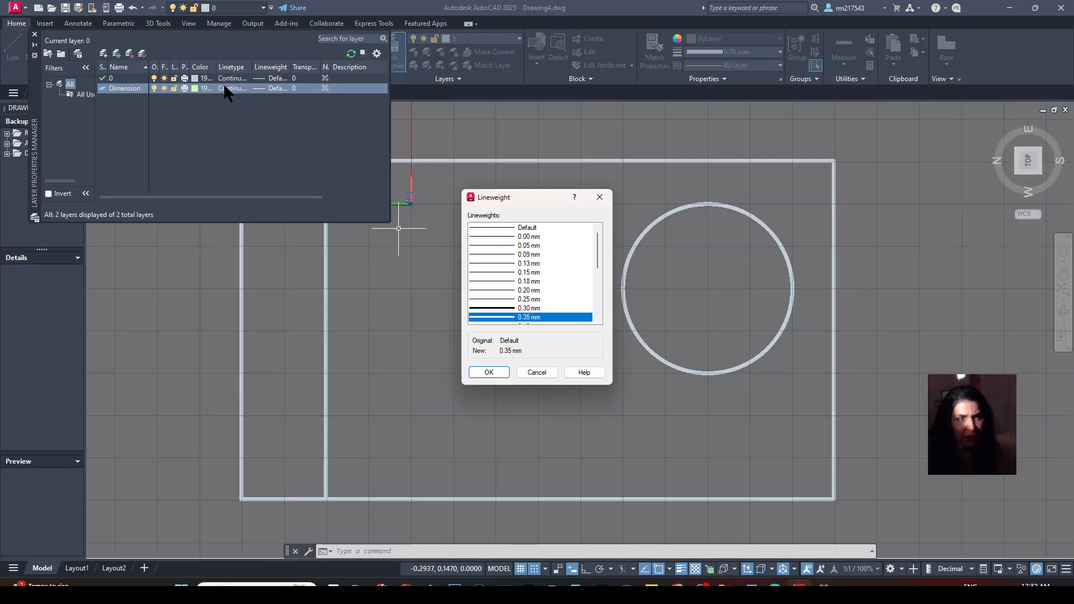
pyautogui.click(487, 371)
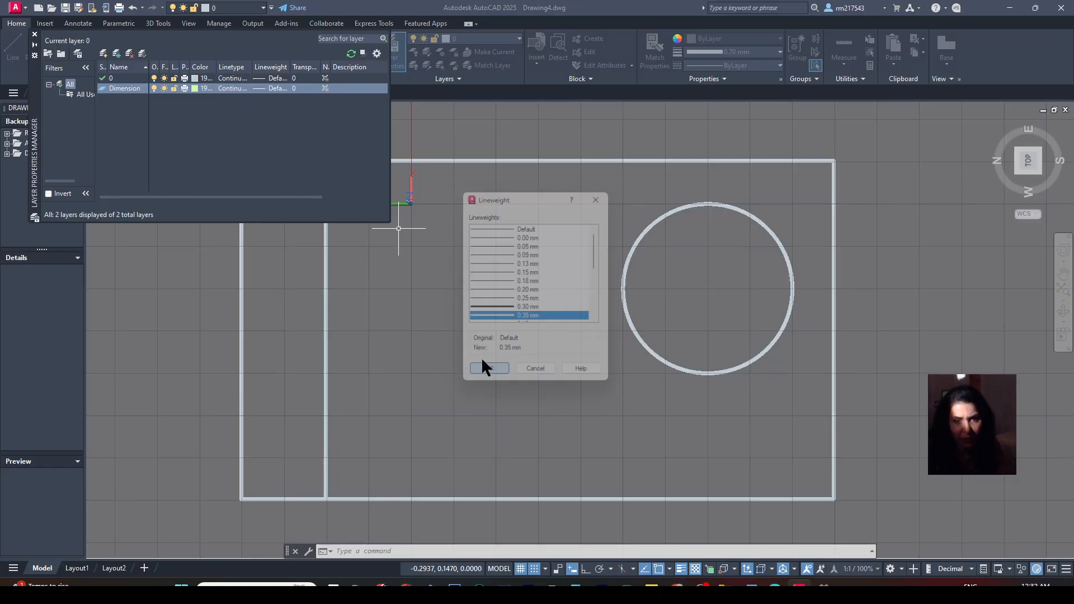
# Load the ACAD_ISO02W100 ISO dash linetype, assign it to the Dimension layer and close the layer properties.
pyautogui.click(227, 89)
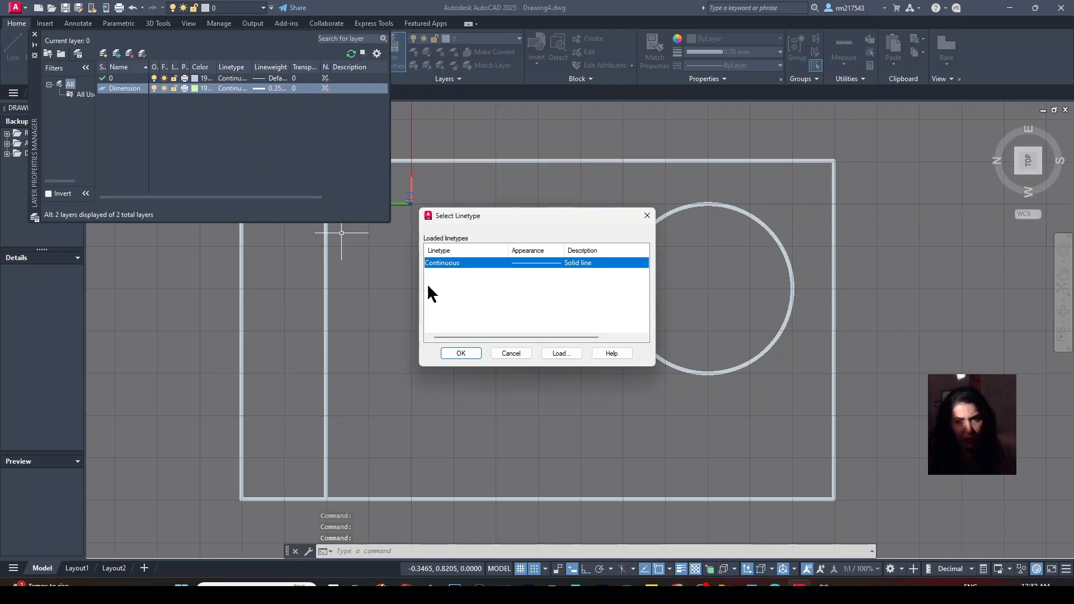
pyautogui.click(565, 352)
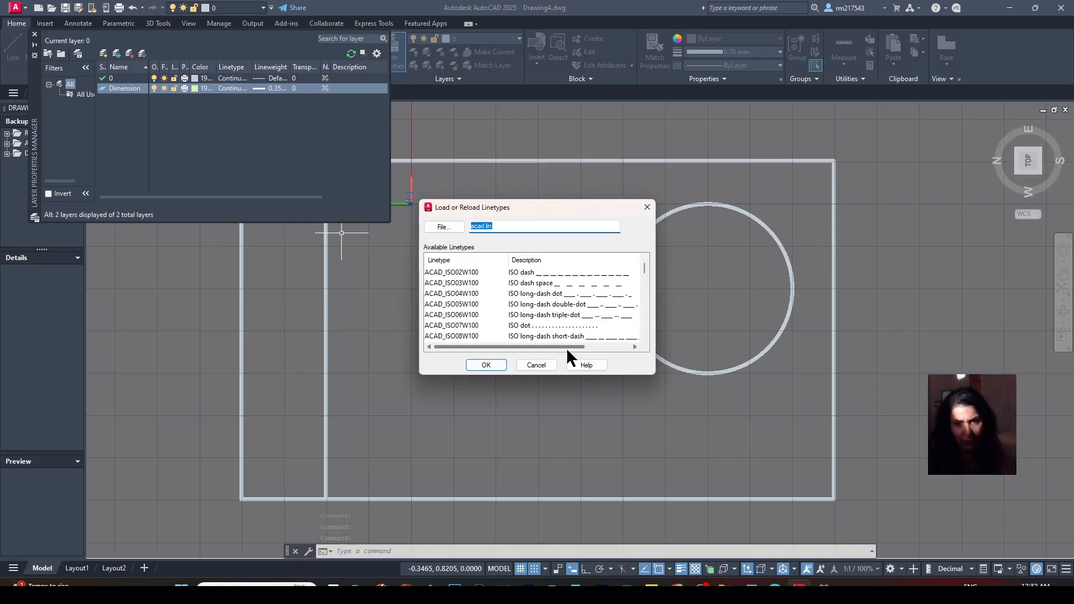
pyautogui.click(554, 273)
pyautogui.doubleClick(553, 273)
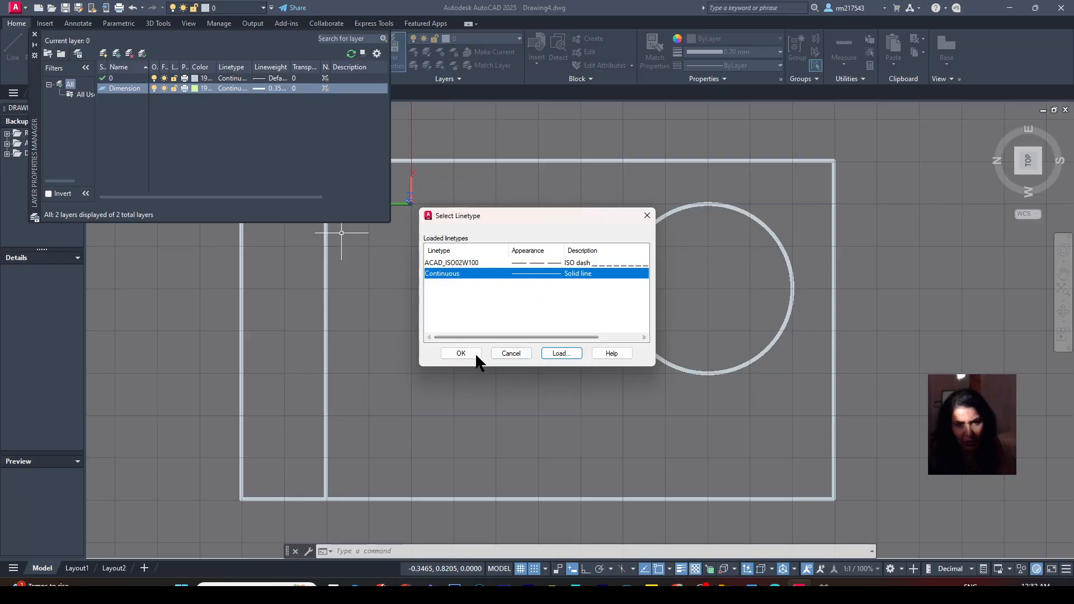
pyautogui.click(539, 263)
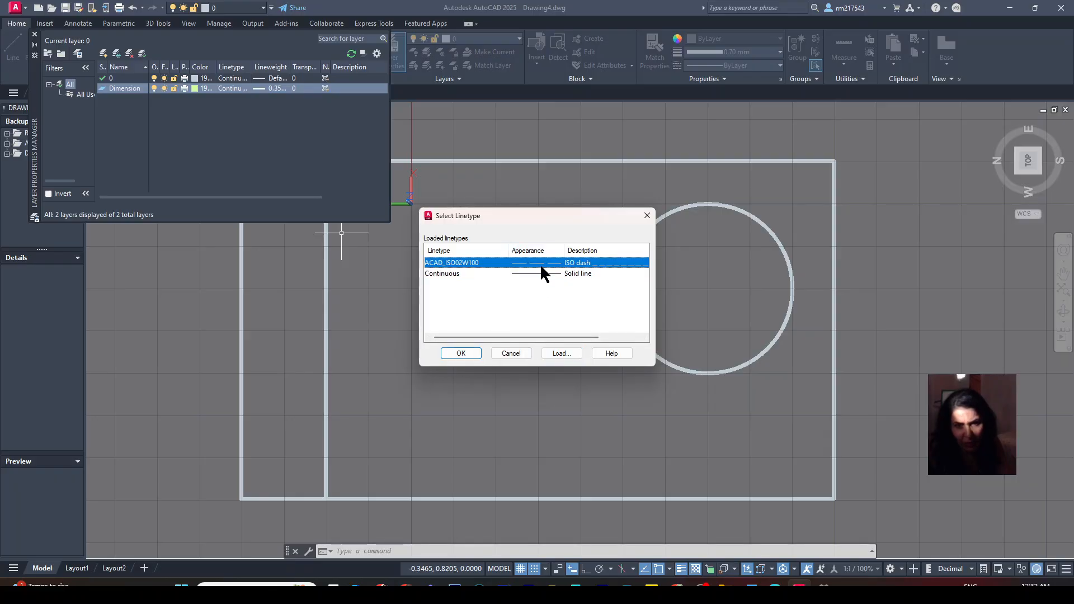
pyautogui.click(461, 354)
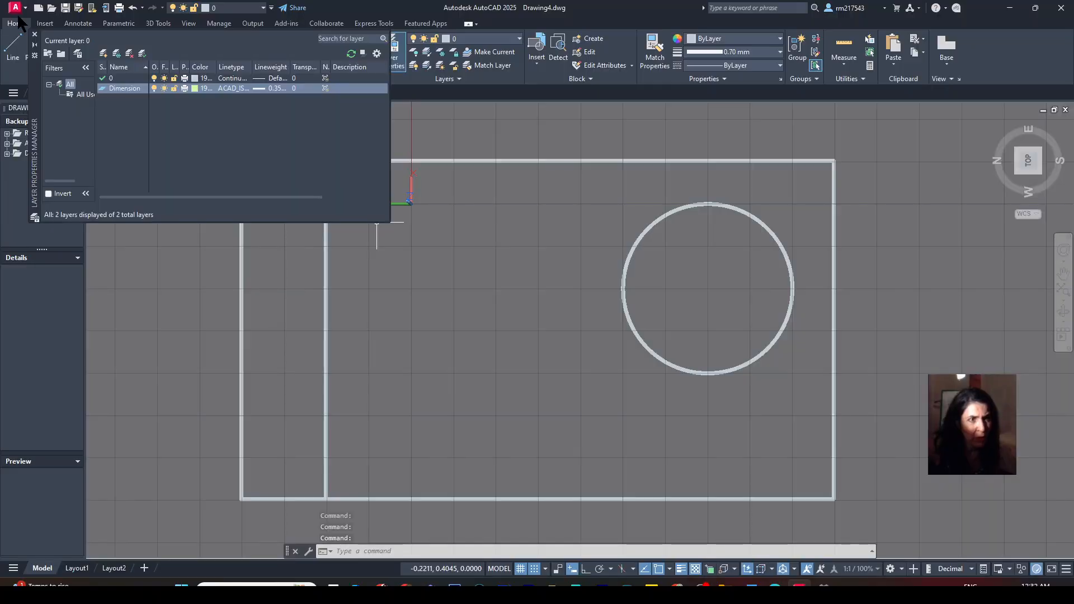
pyautogui.click(34, 34)
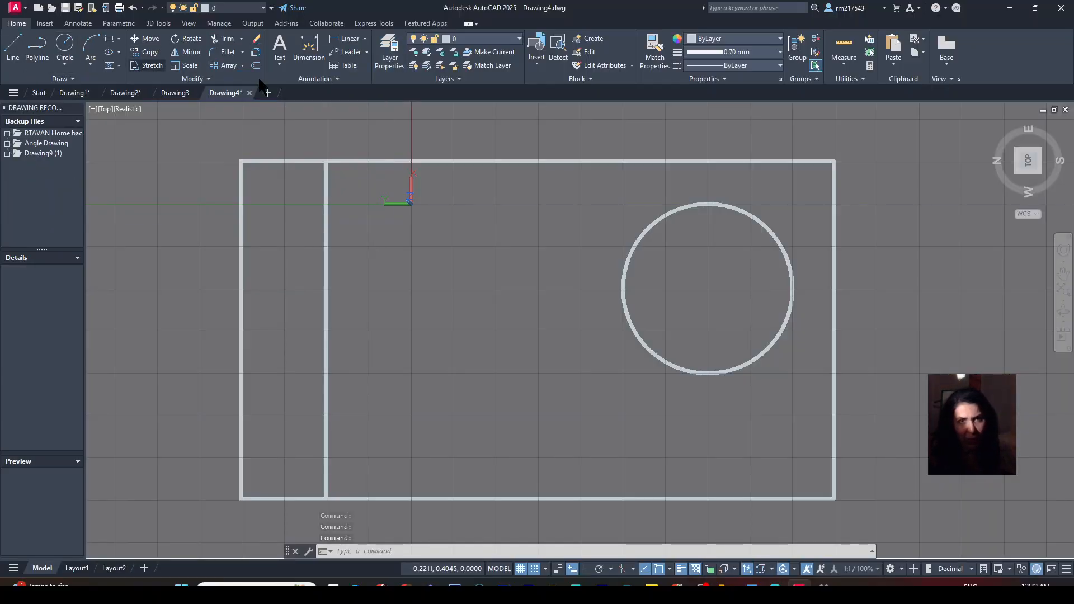
# Make the Dimension layer current and add a linear dimension for the large rectangle's height, about 1 unit outside its left edge.
pyautogui.click(492, 42)
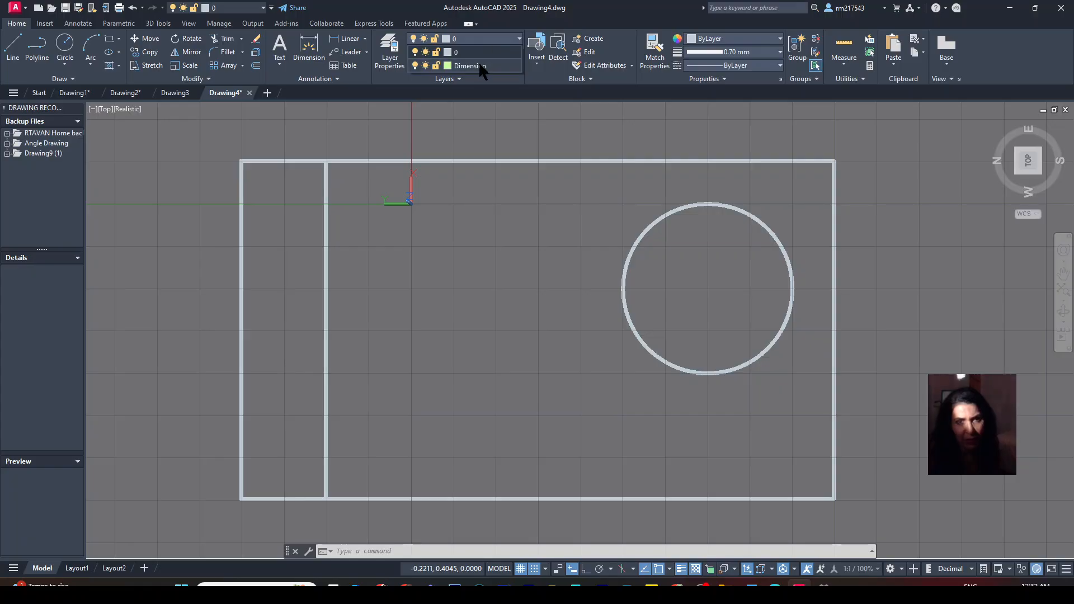
pyautogui.click(481, 68)
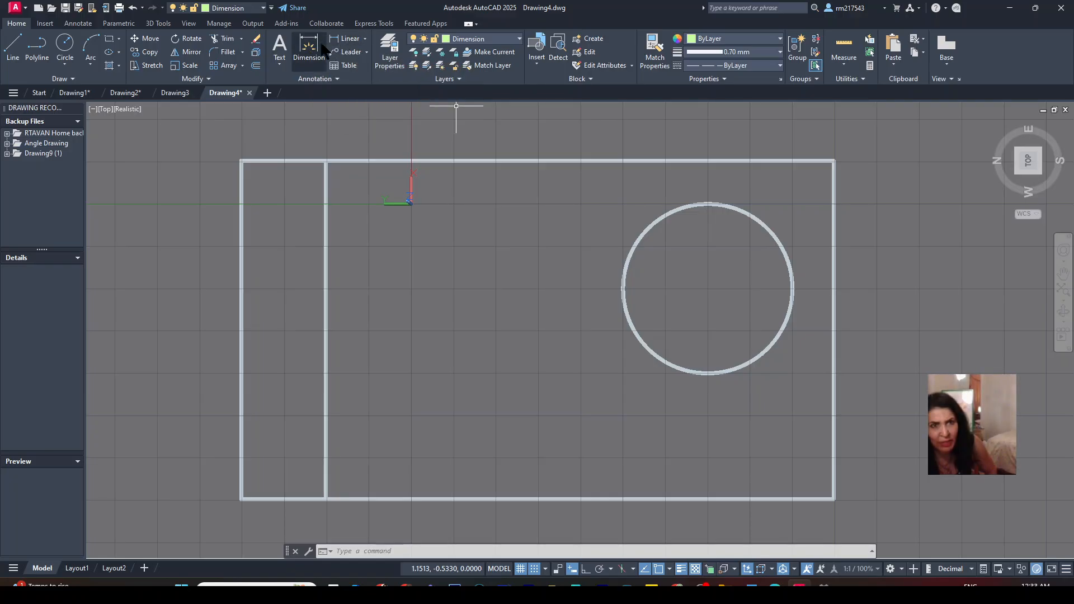
pyautogui.click(348, 40)
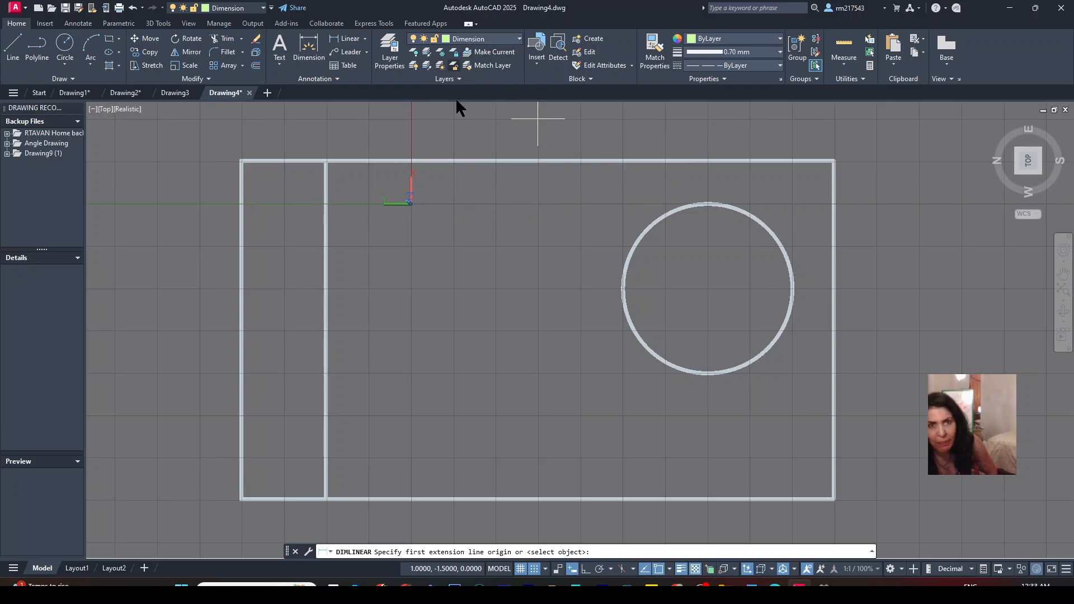
pyautogui.click(453, 161)
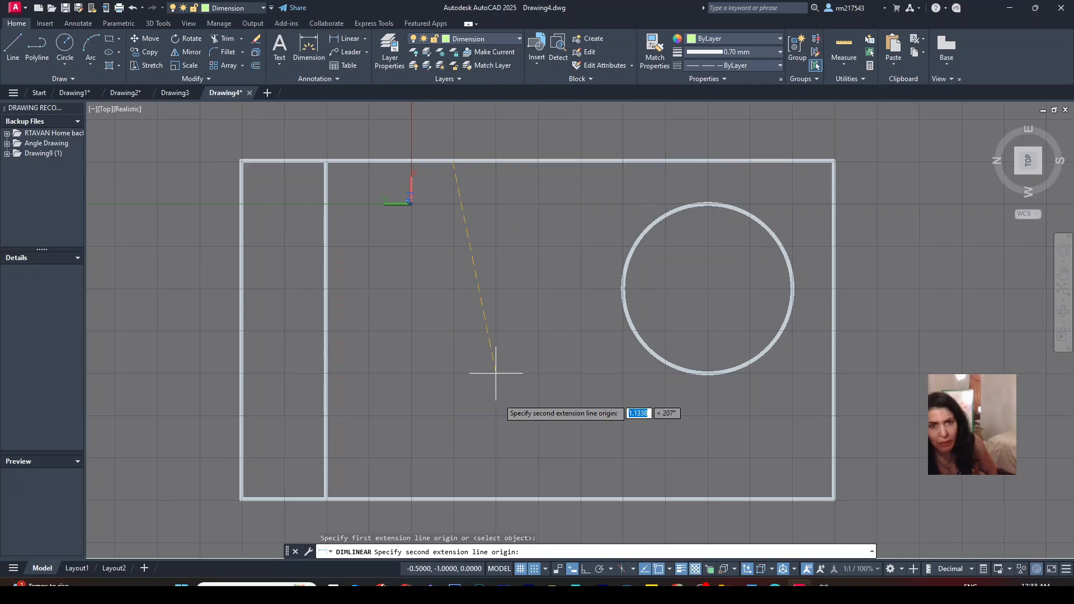
pyautogui.click(453, 499)
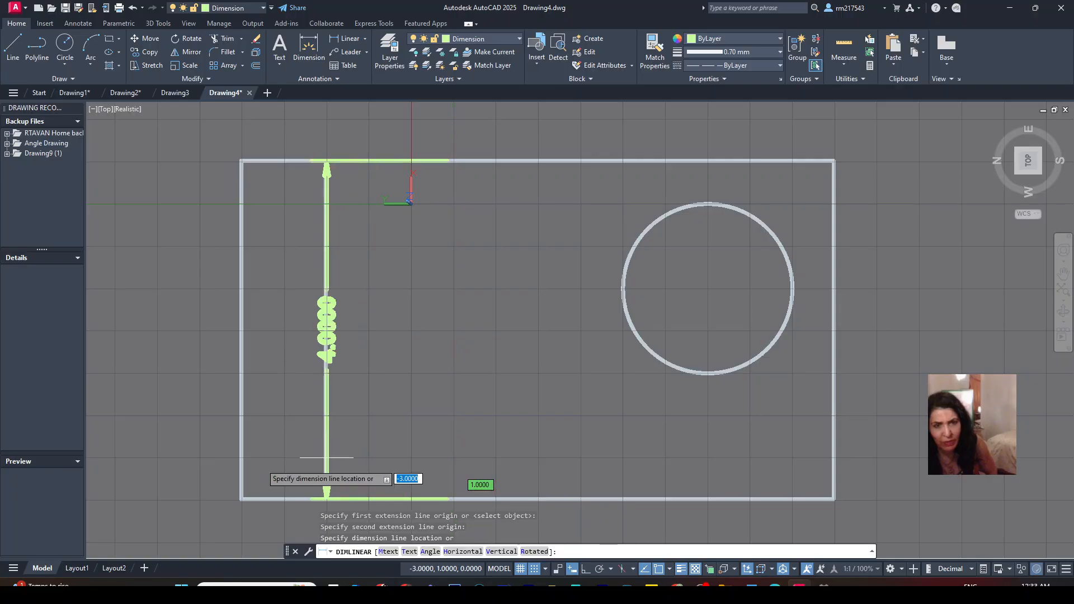
pyautogui.click(158, 458)
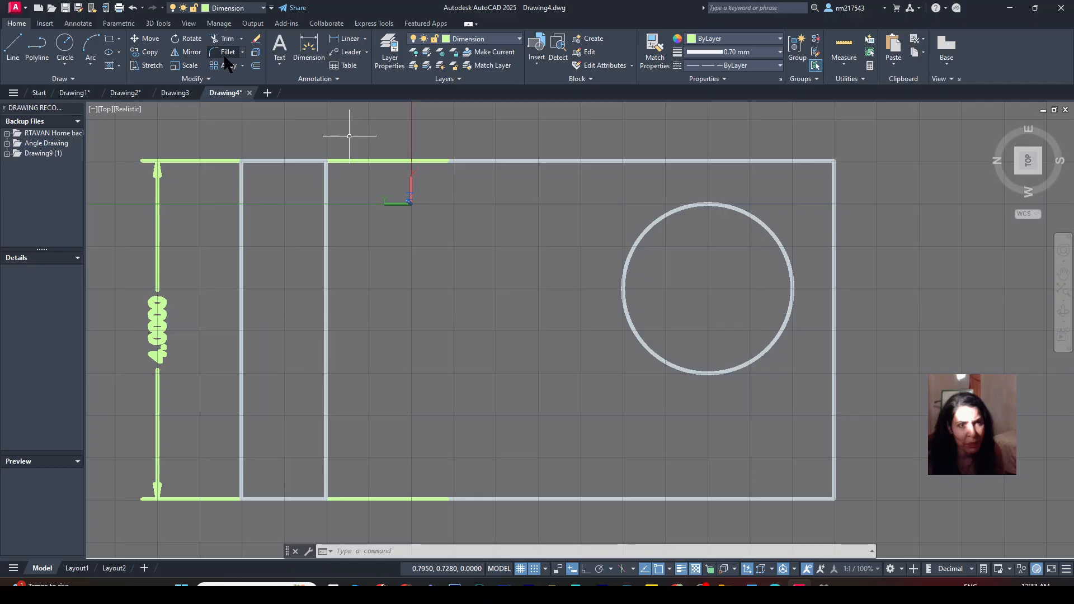
# Add a radius dimension to the circle, placing it about 0.5 units outside the circle's left side.
pyautogui.click(365, 38)
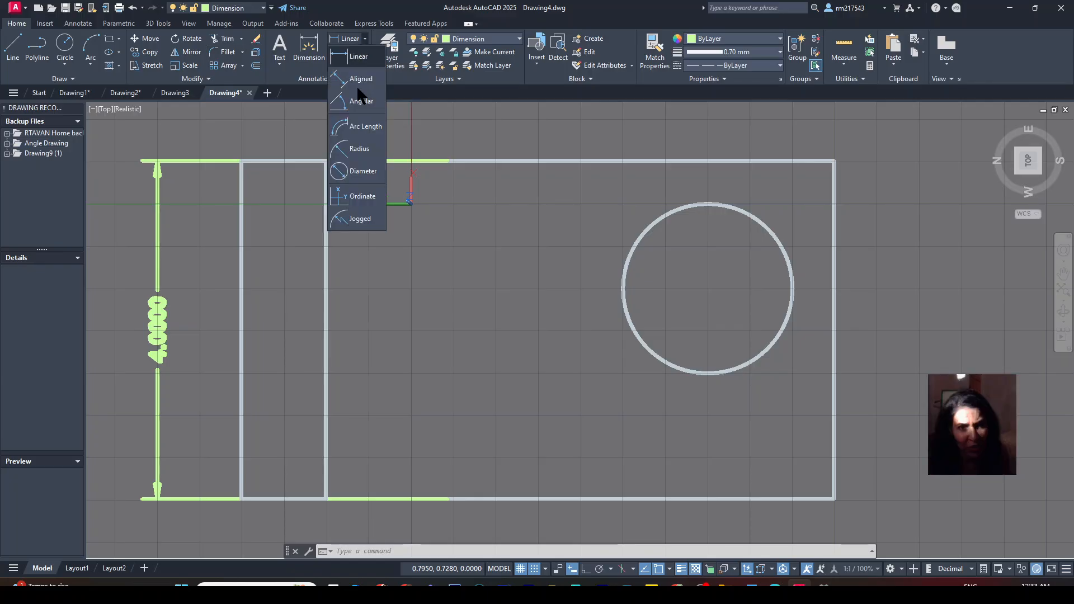
pyautogui.click(359, 149)
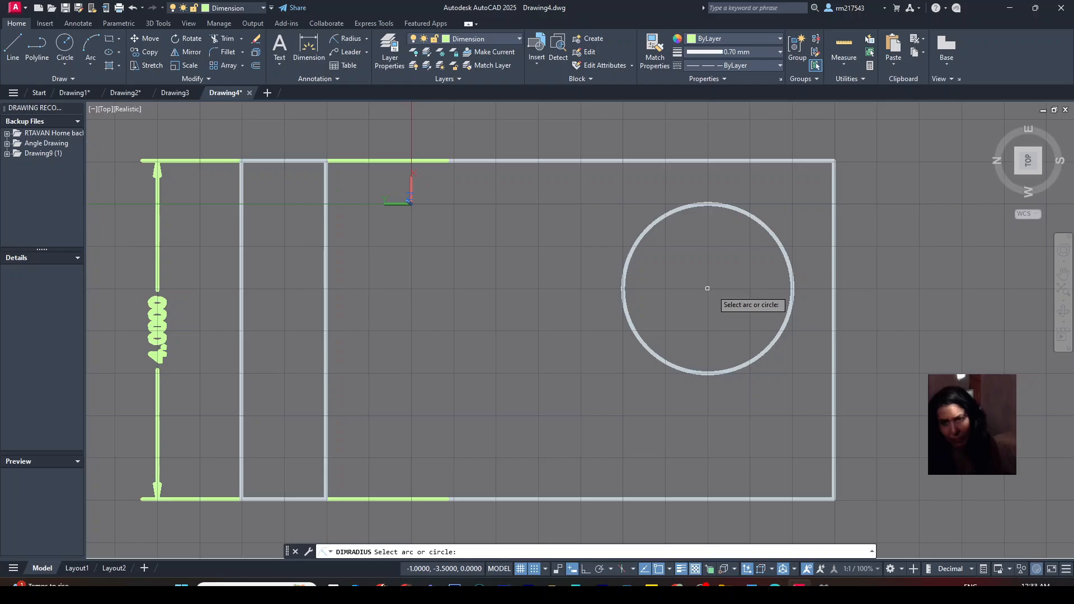
pyautogui.click(707, 288)
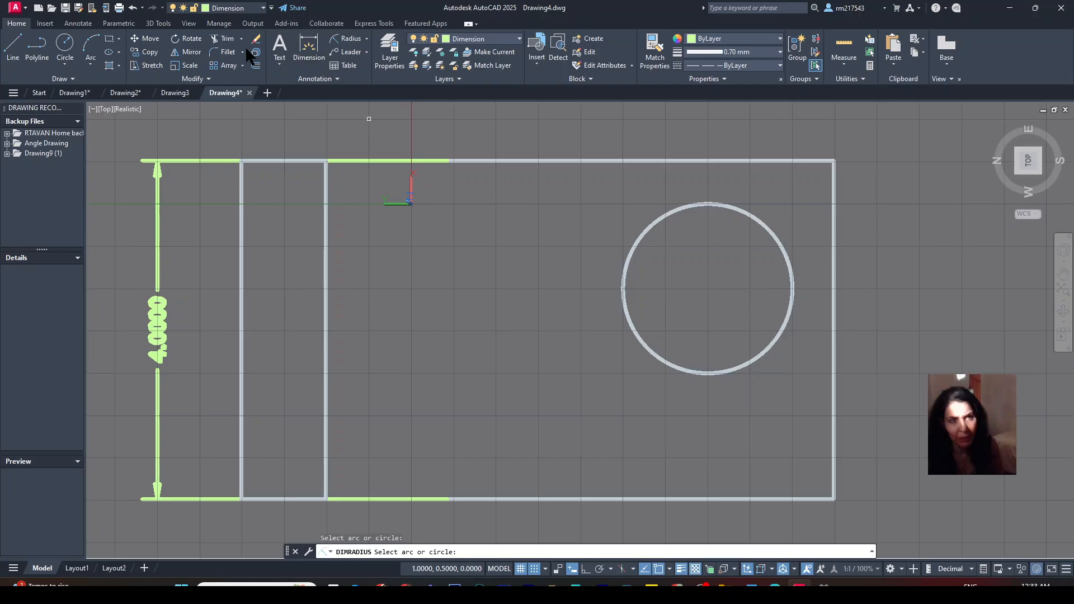
pyautogui.click(350, 38)
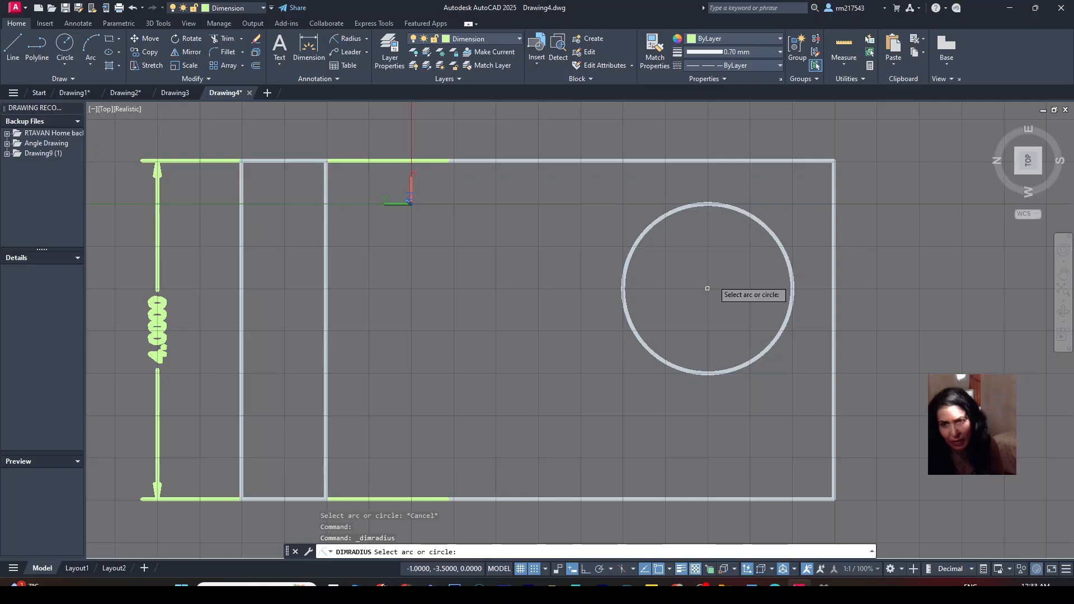
pyautogui.rightClick(661, 567)
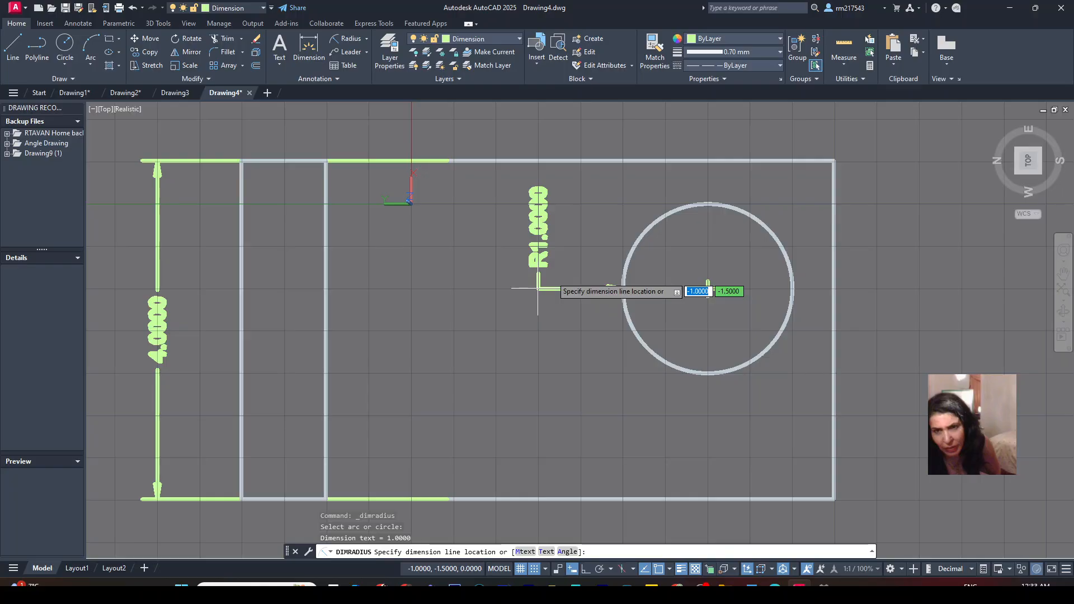
pyautogui.click(579, 288)
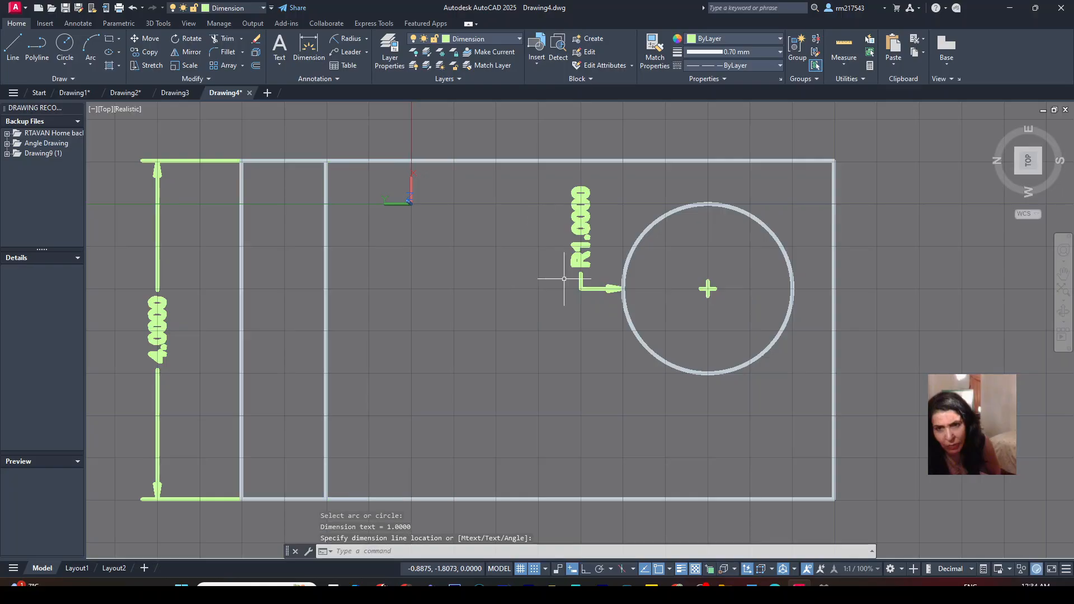
pyautogui.click(580, 228)
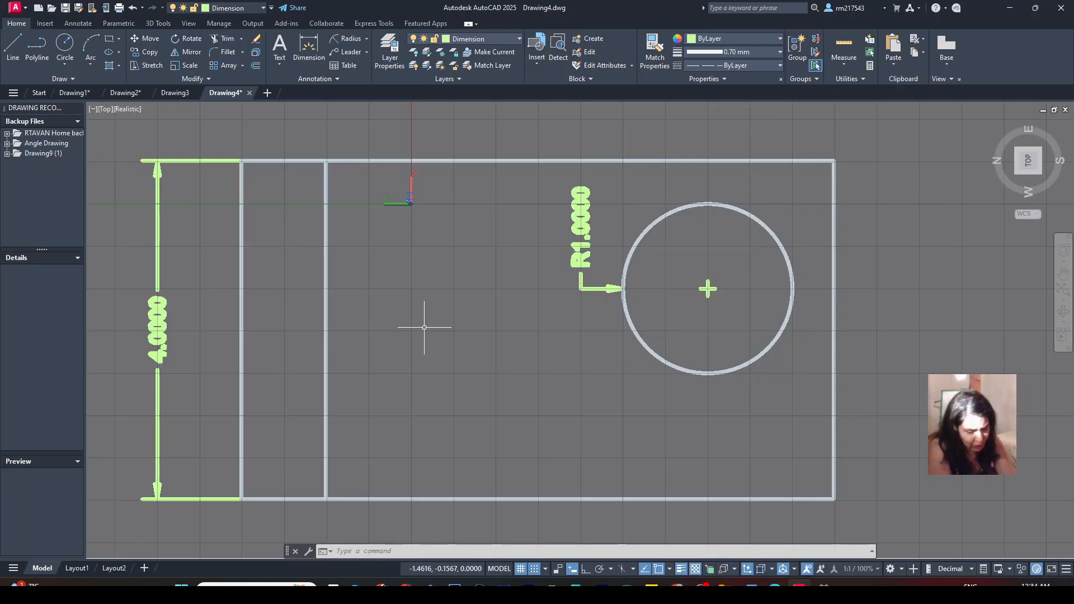
# Modify the Standard dimension style to use a text height of 0.1 and close the style manager.
pyautogui.write('Di')
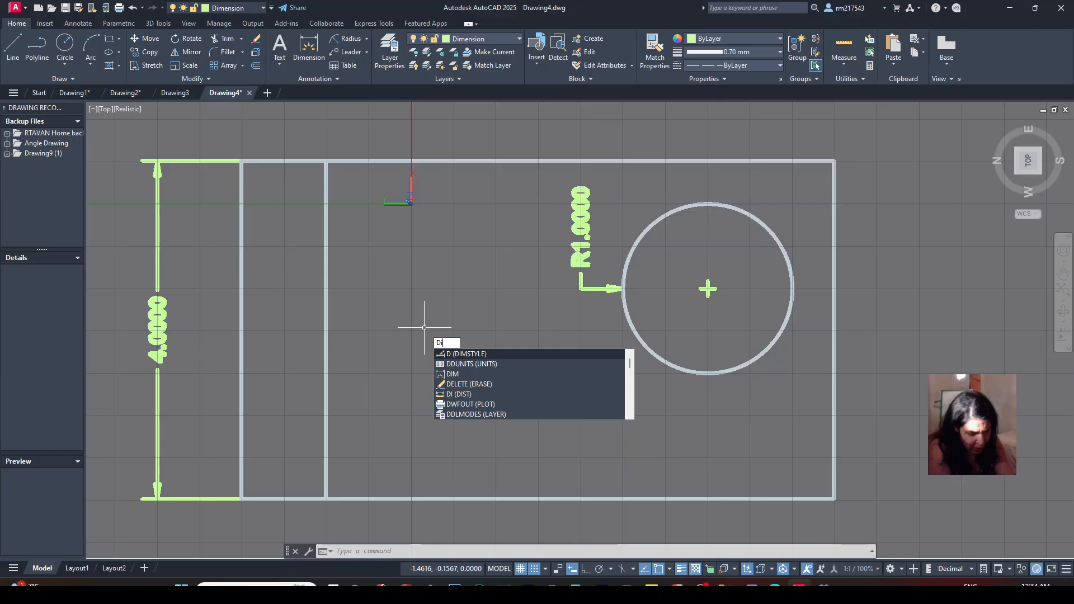
pyautogui.write('msty')
pyautogui.press('Return')
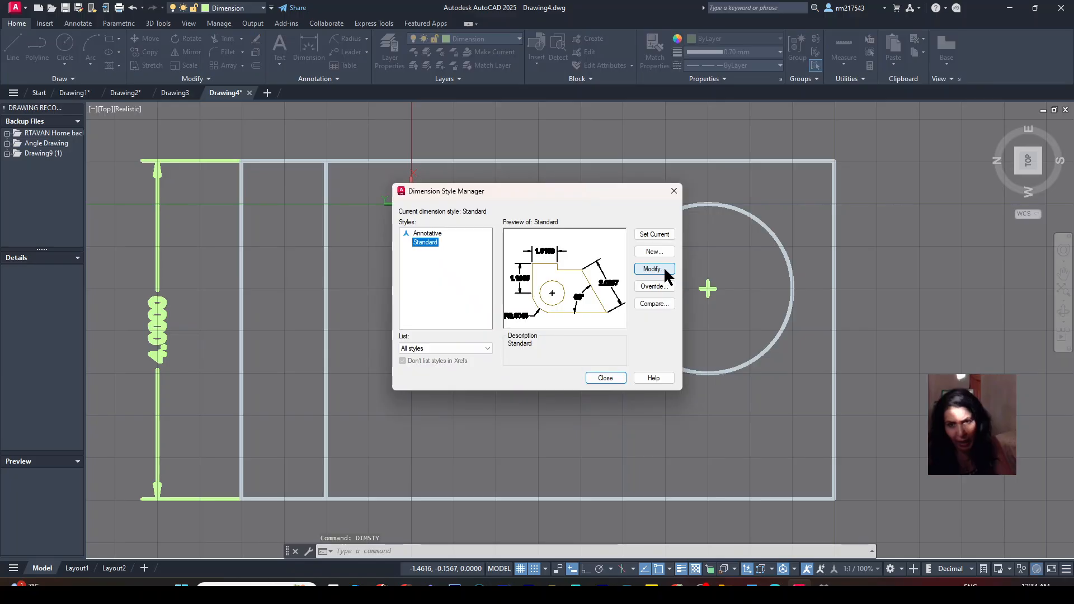
pyautogui.click(664, 268)
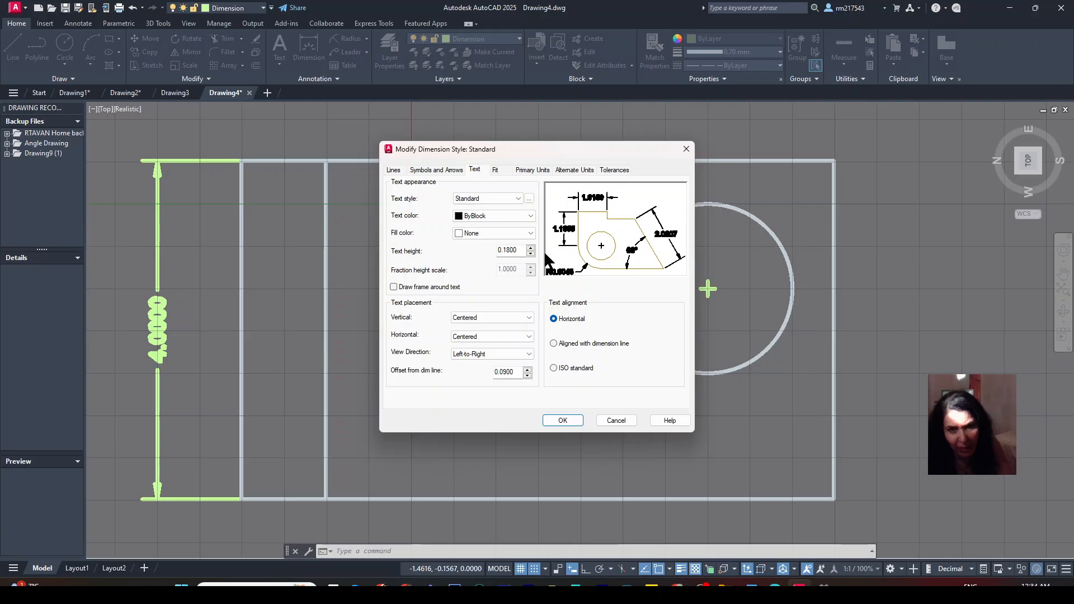
pyautogui.click(508, 253)
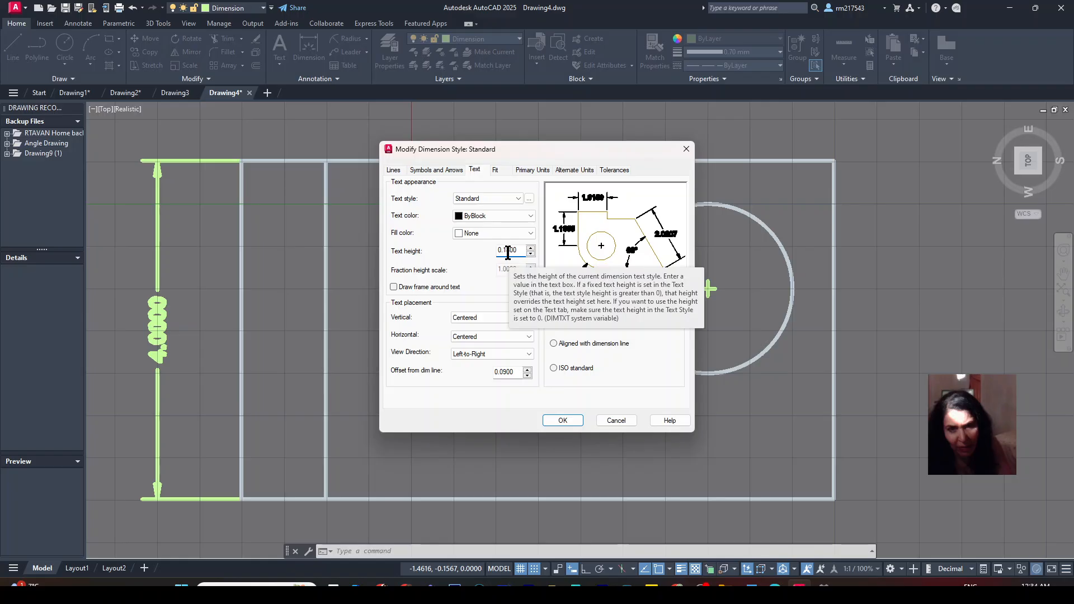
pyautogui.moveTo(511, 252); pyautogui.dragTo(520, 253)
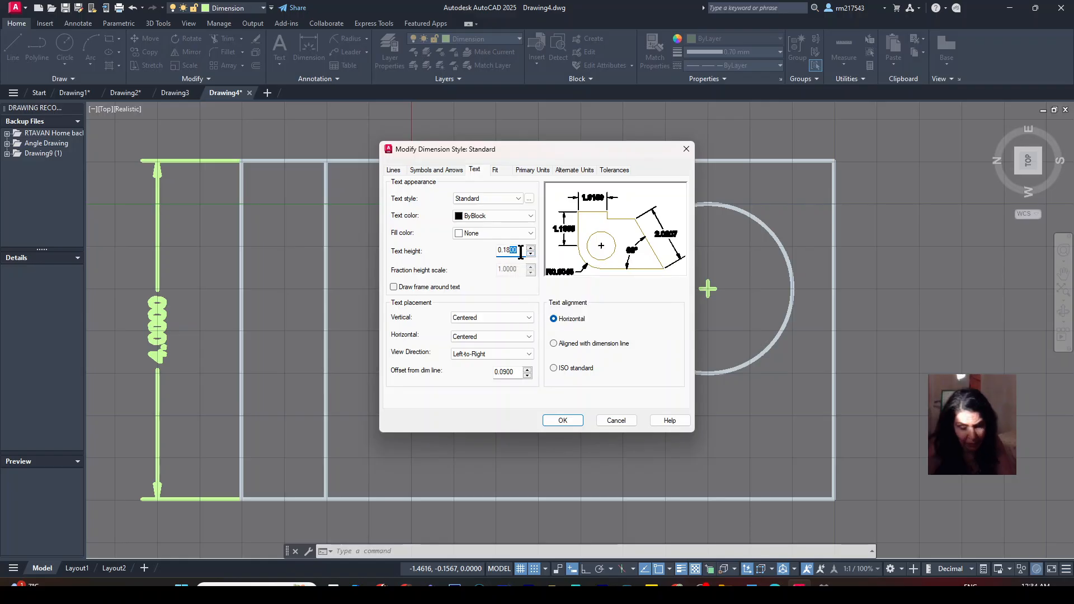
pyautogui.press('BackSpace')
pyautogui.press('BackSpace')
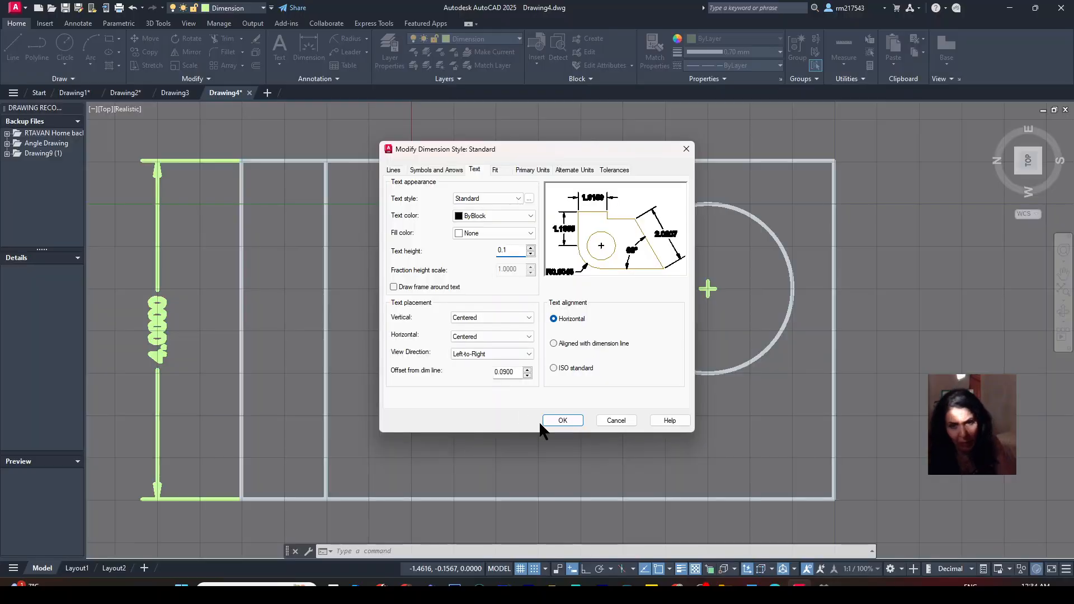
pyautogui.click(563, 421)
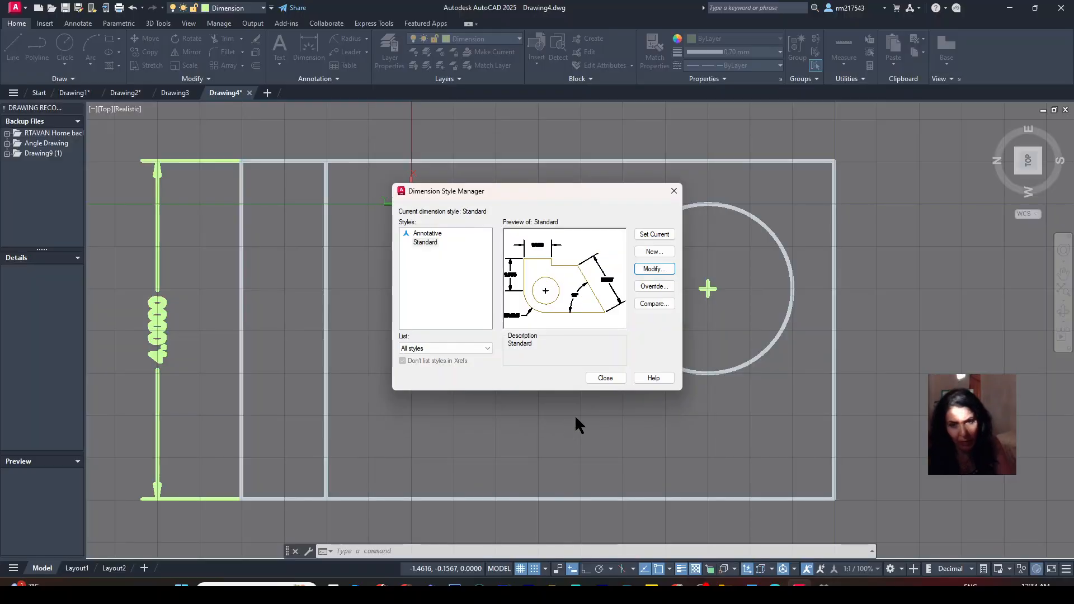
pyautogui.click(606, 378)
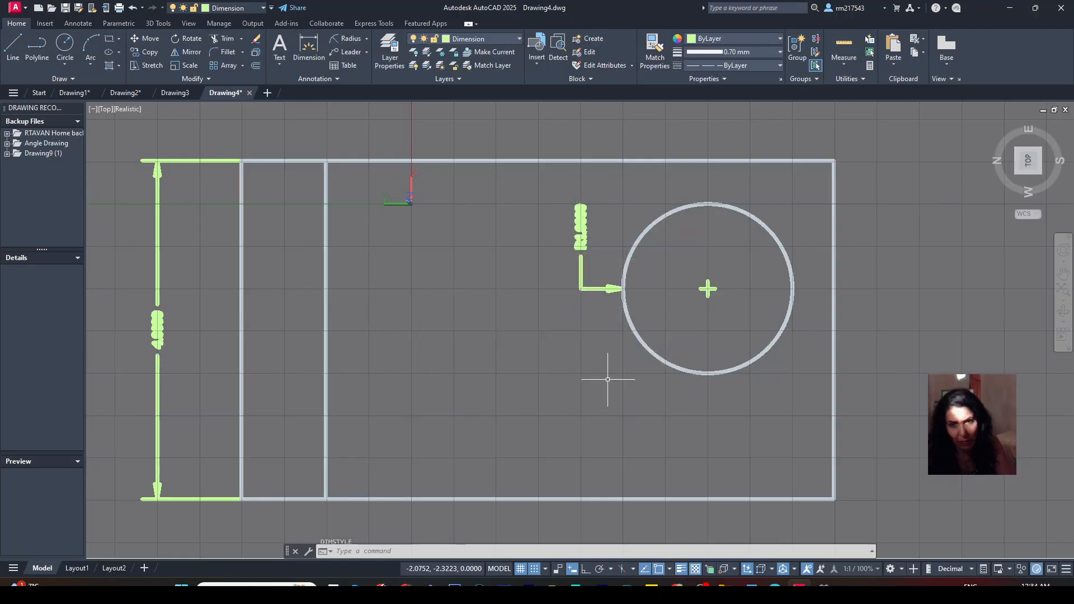
# Examine the text size of the circle's radius dimension up close and against the whole drawing.
pyautogui.scroll(-1, 547, 315)
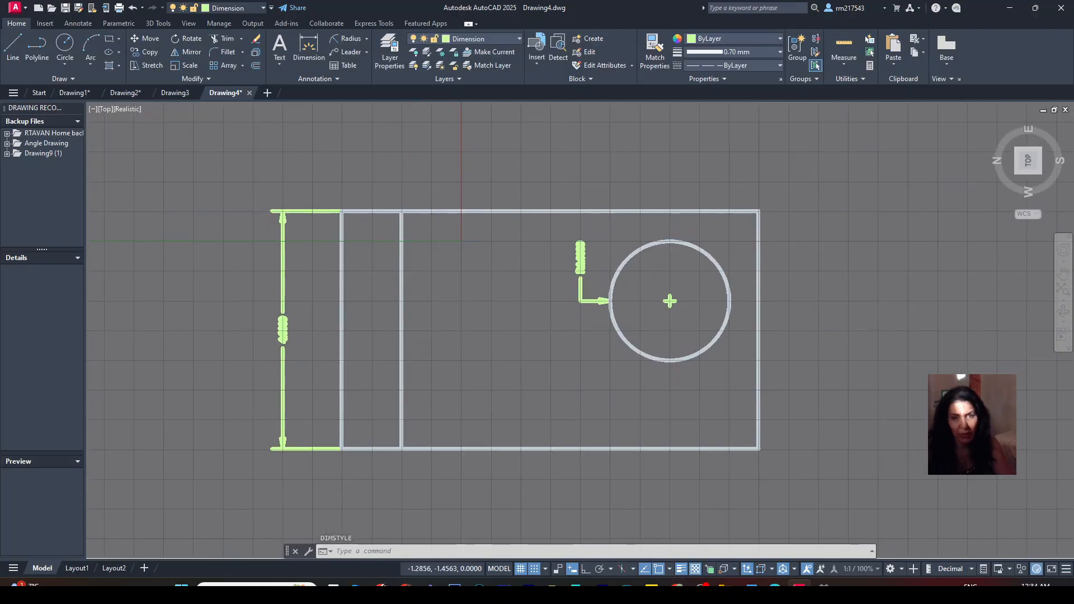
pyautogui.scroll(3, 547, 315)
pyautogui.scroll(2, 546, 316)
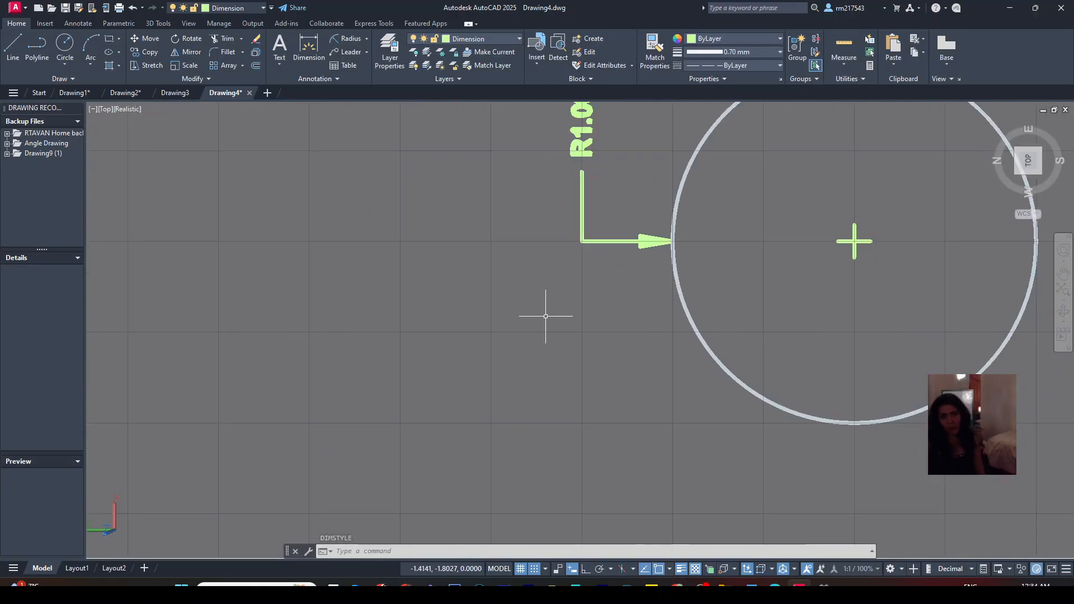
pyautogui.scroll(2, 546, 316)
pyautogui.scroll(-1, 552, 312)
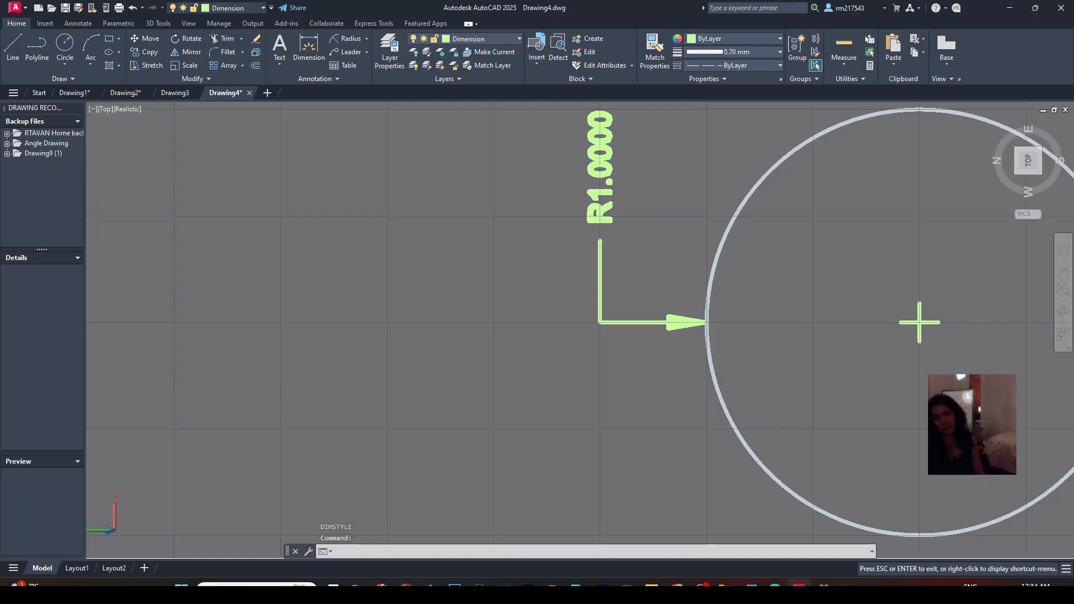
pyautogui.scroll(2, 588, 360)
pyautogui.moveTo(589, 359); pyautogui.dragTo(579, 456, button='middle')
pyautogui.scroll(-1, 580, 456)
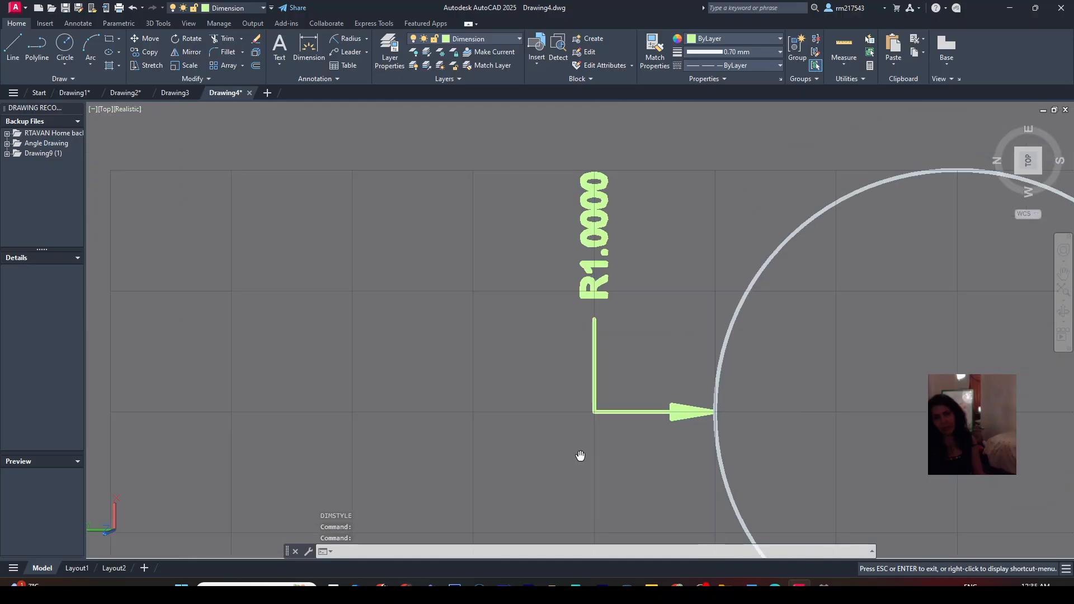
pyautogui.scroll(-3, 580, 456)
pyautogui.press('Escape')
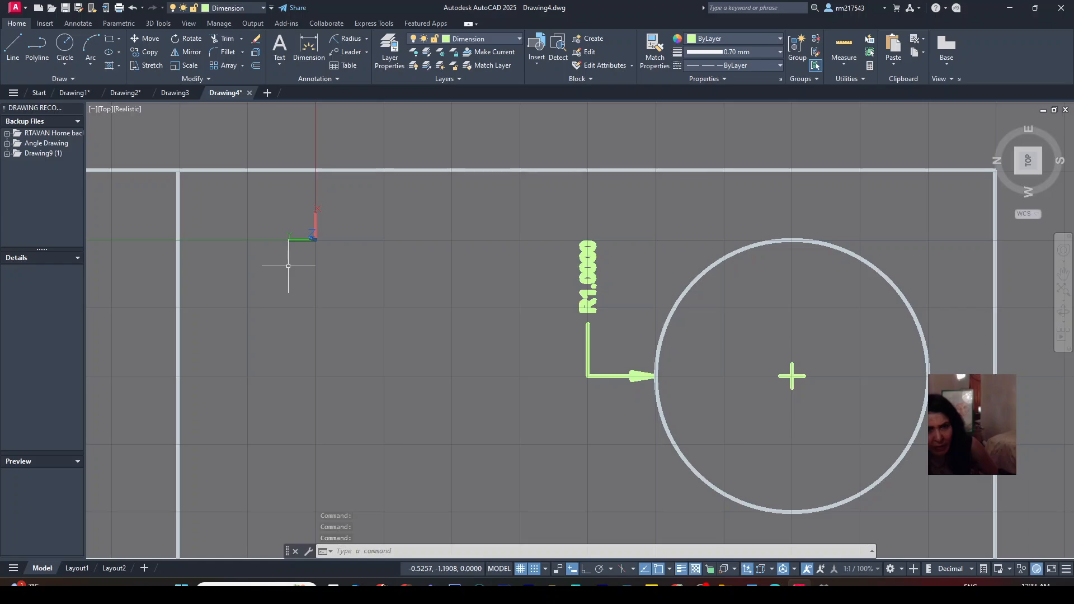
pyautogui.scroll(-1, 847, 327)
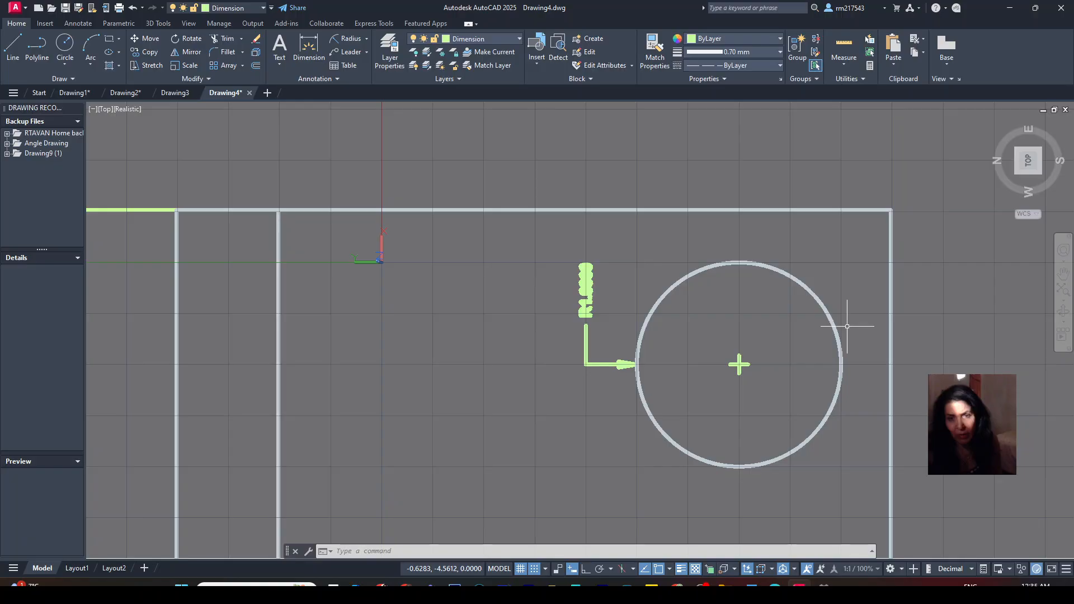
pyautogui.scroll(-1, 576, 330)
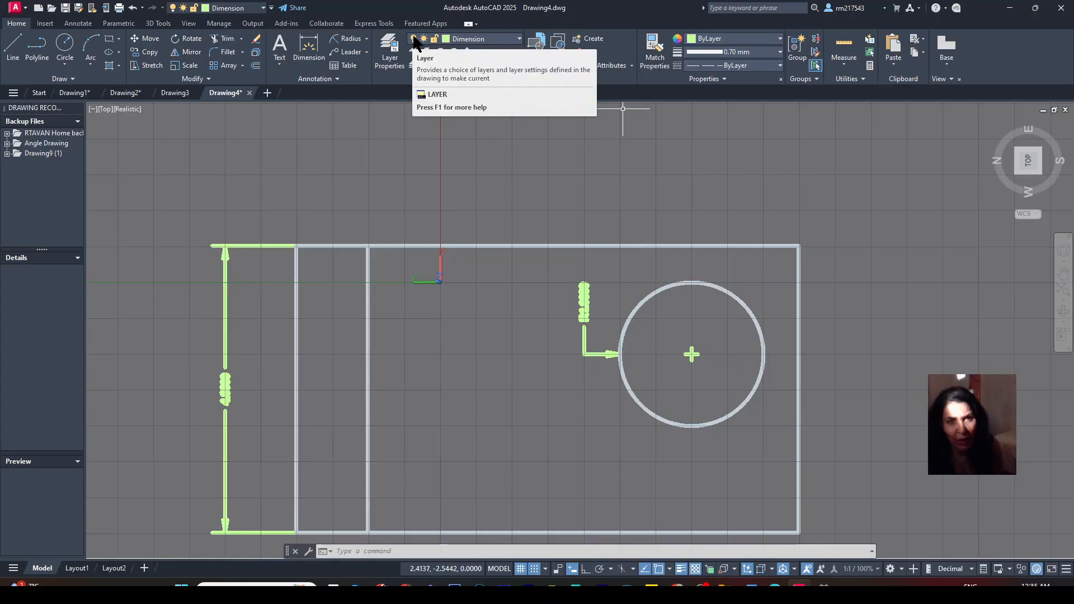
# Turn the Dimension layer off to hide the dimensions and turn it back on.
pyautogui.click(490, 41)
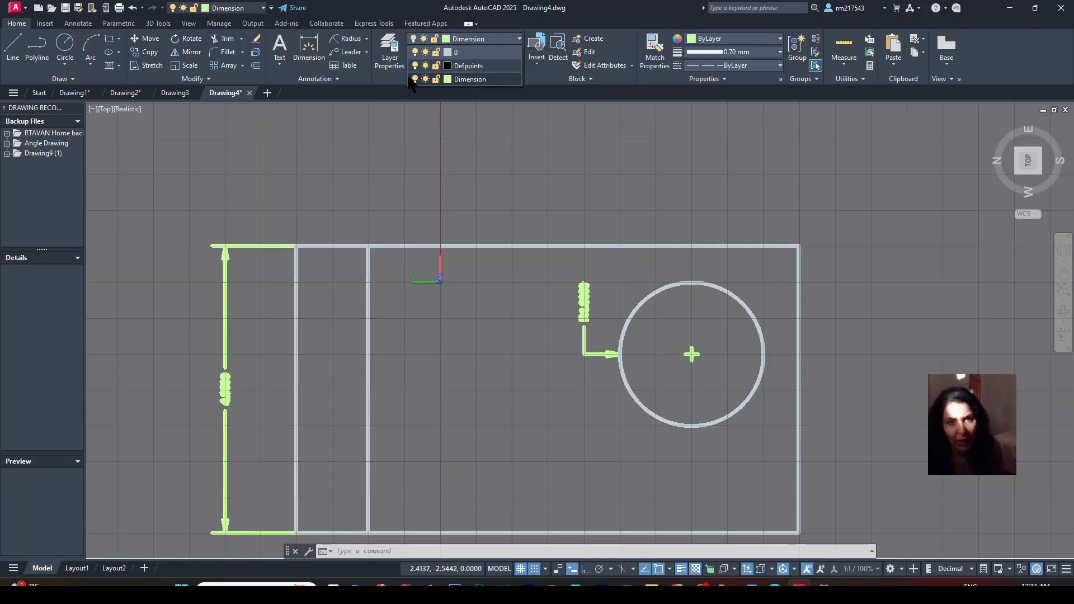
pyautogui.click(415, 79)
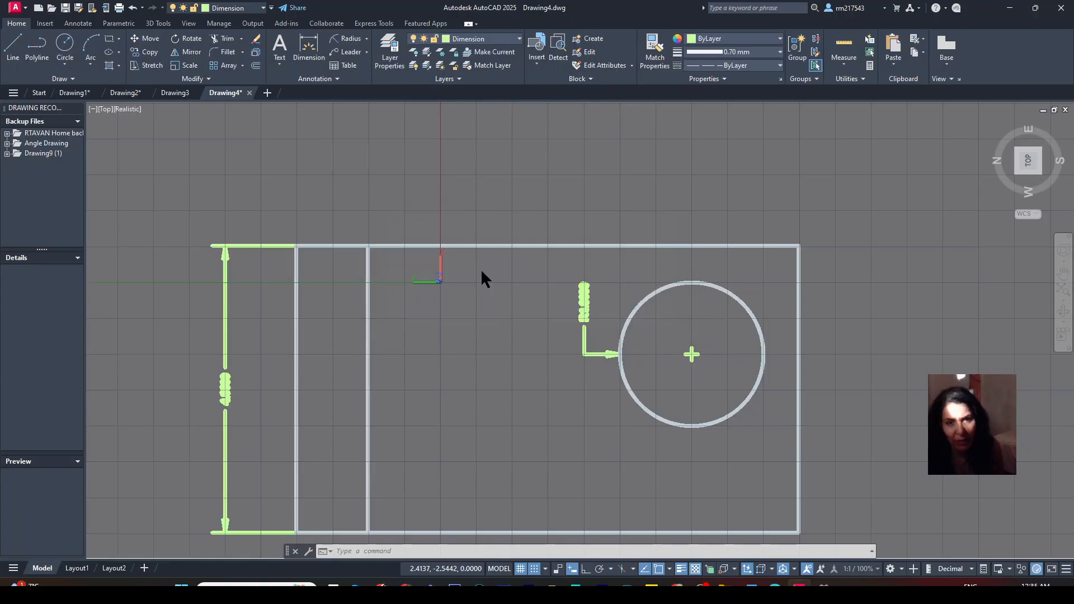
pyautogui.click(482, 276)
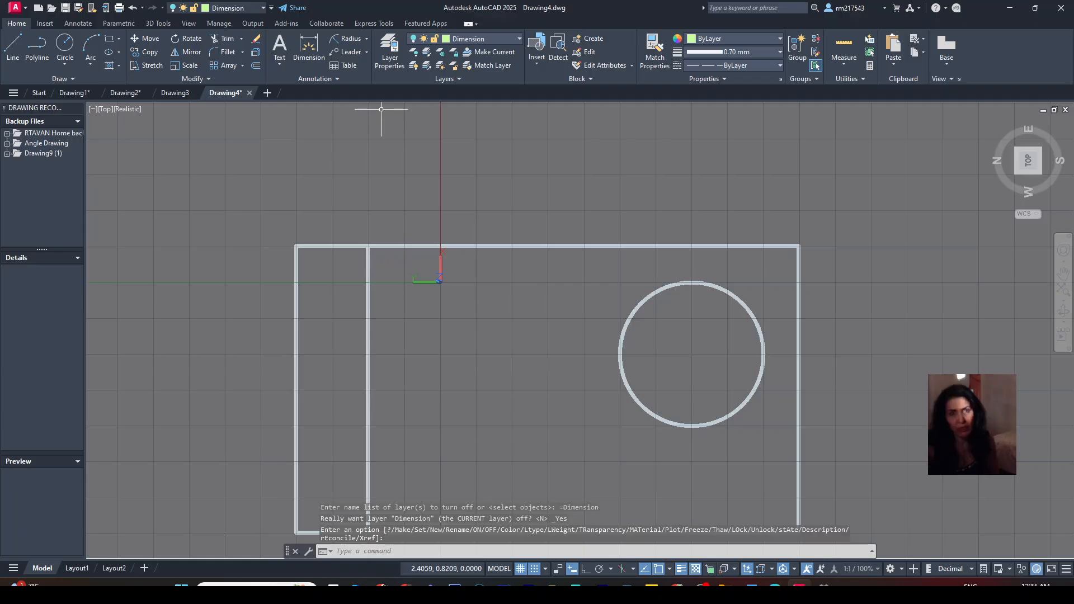
pyautogui.click(415, 38)
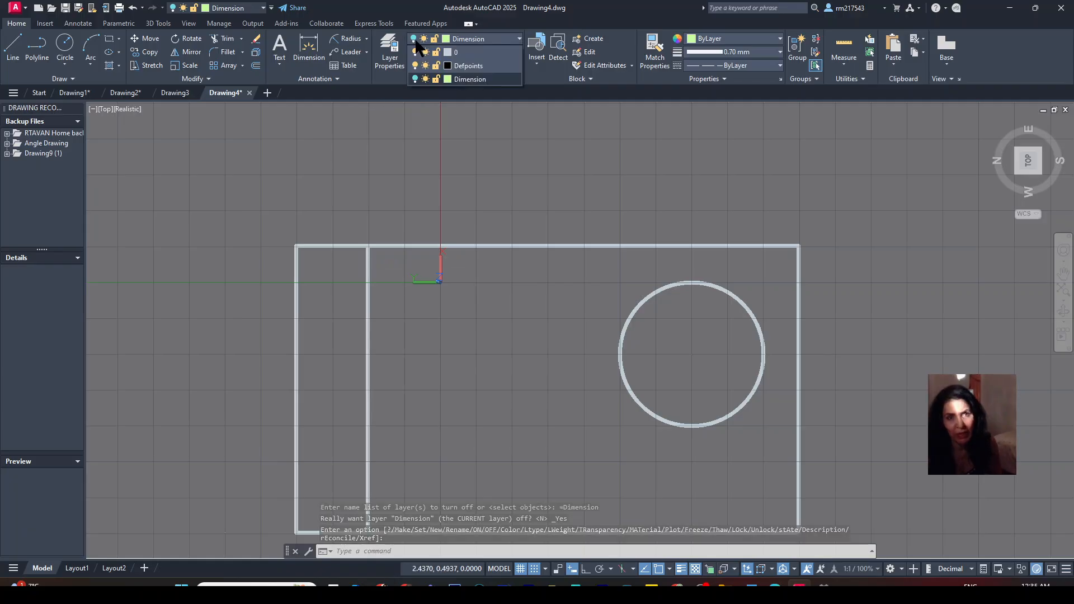
pyautogui.click(415, 79)
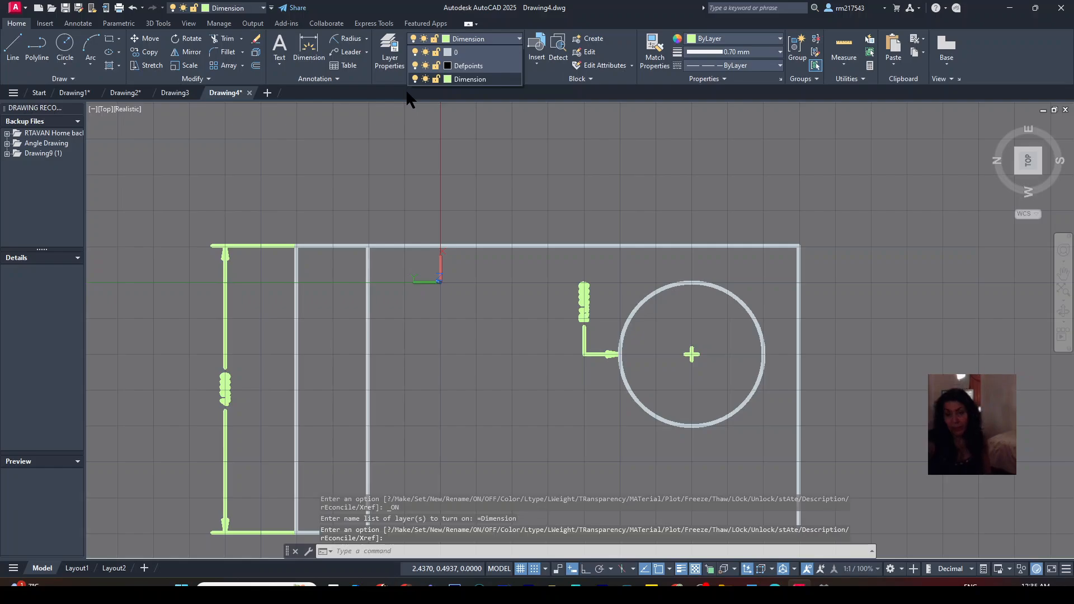